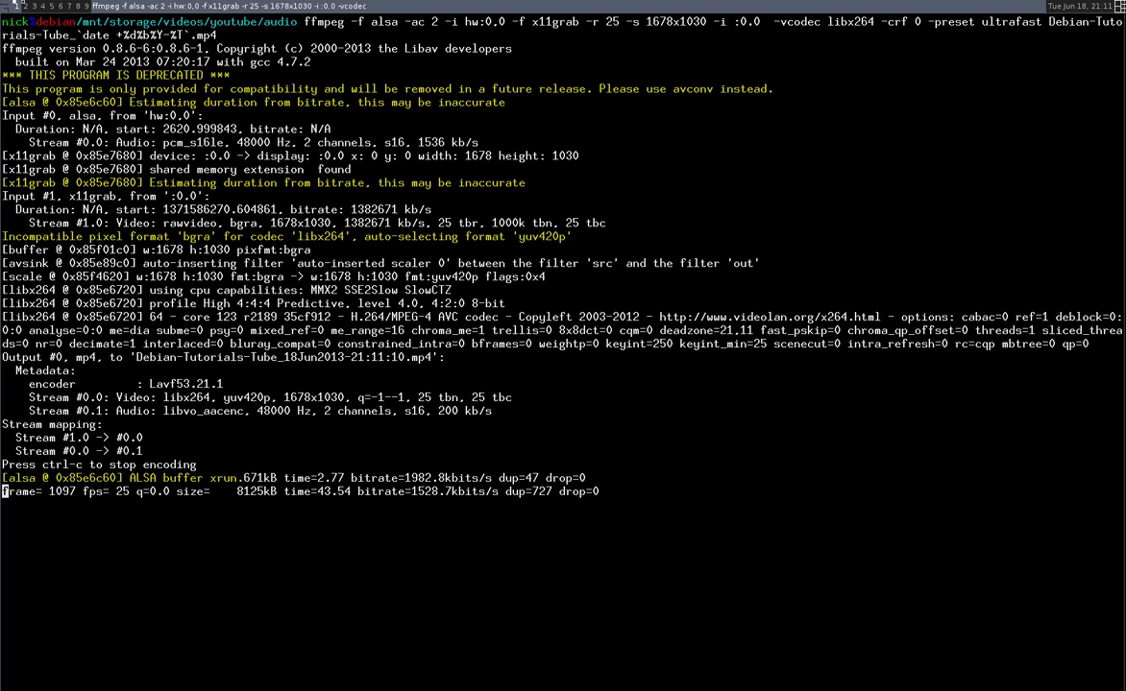
Open three new terminals in the right column beside the ffmpeg recording
key("alt+shift+Return")
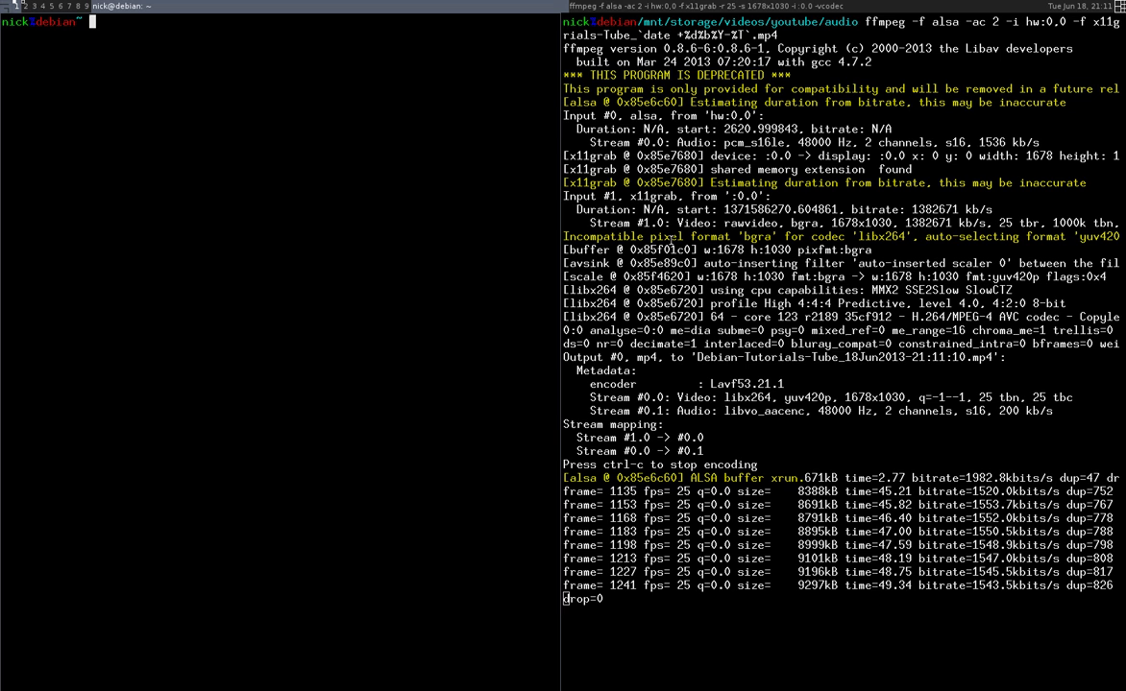
key("alt+shift+Return")
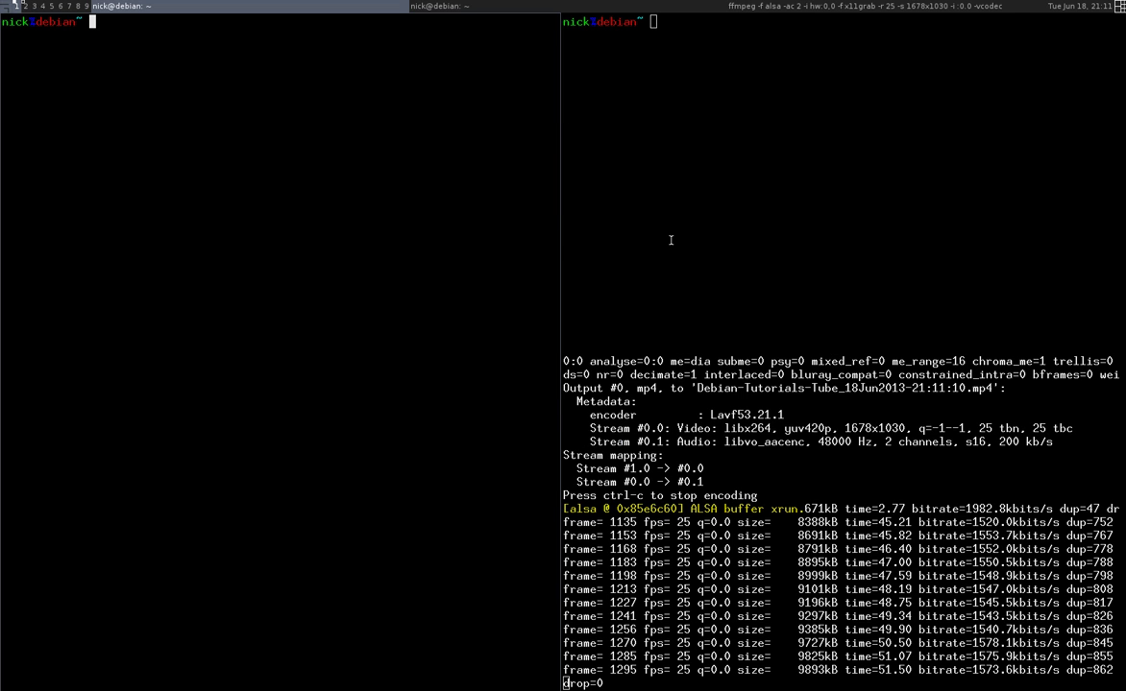
key("alt+shift+Return")
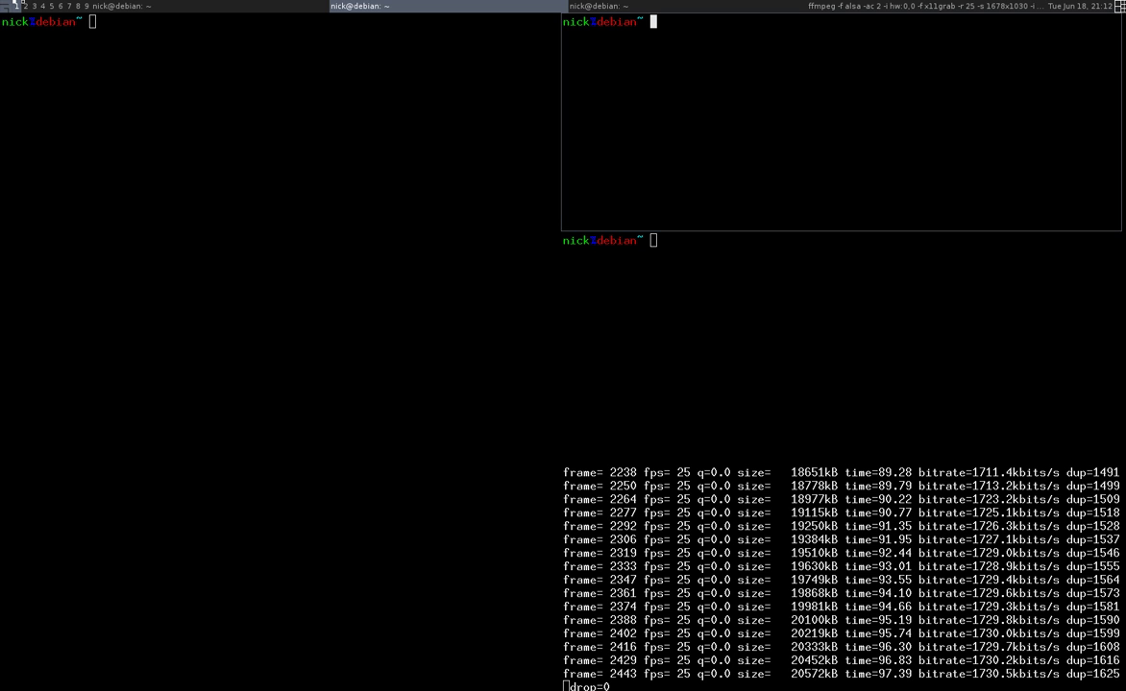
Close the two extra right-hand terminals with Ctrl+D so ffmpeg fills the right half
key("ctrl+d")
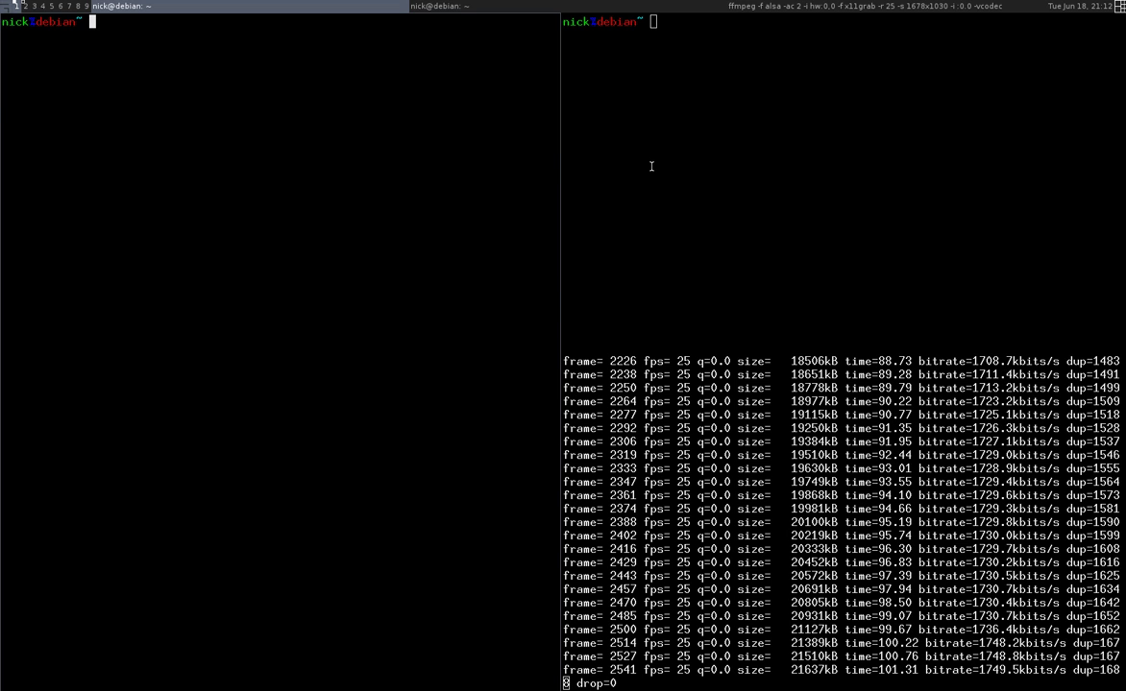
left_click(651, 166)
key("ctrl+d")
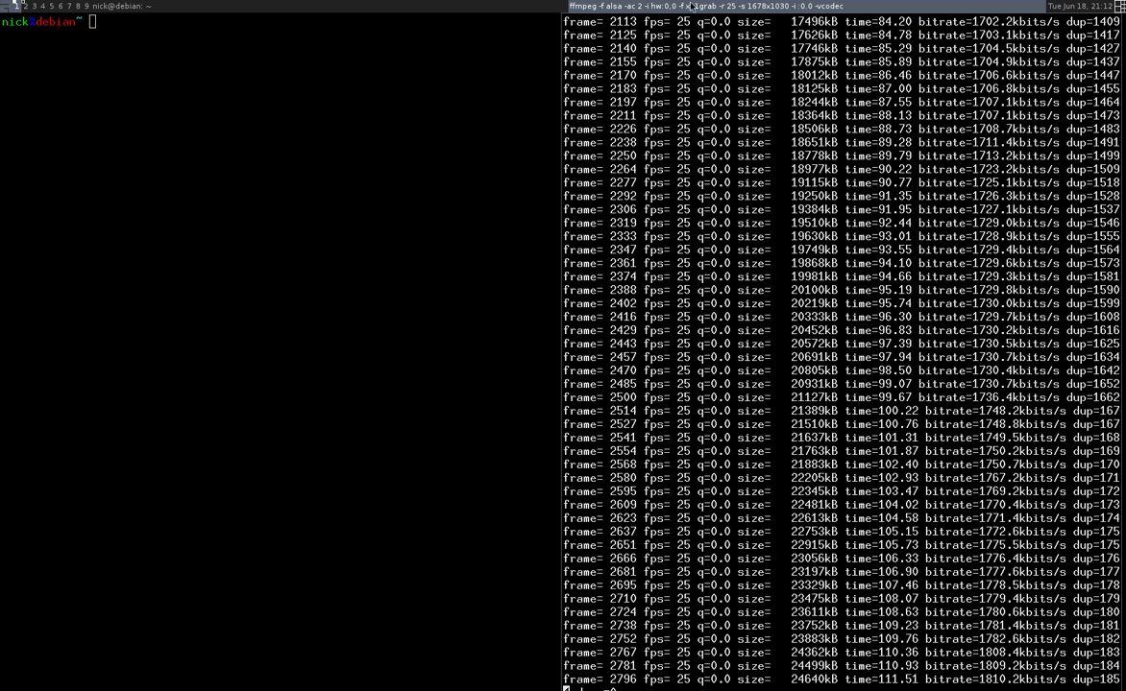
key("q")
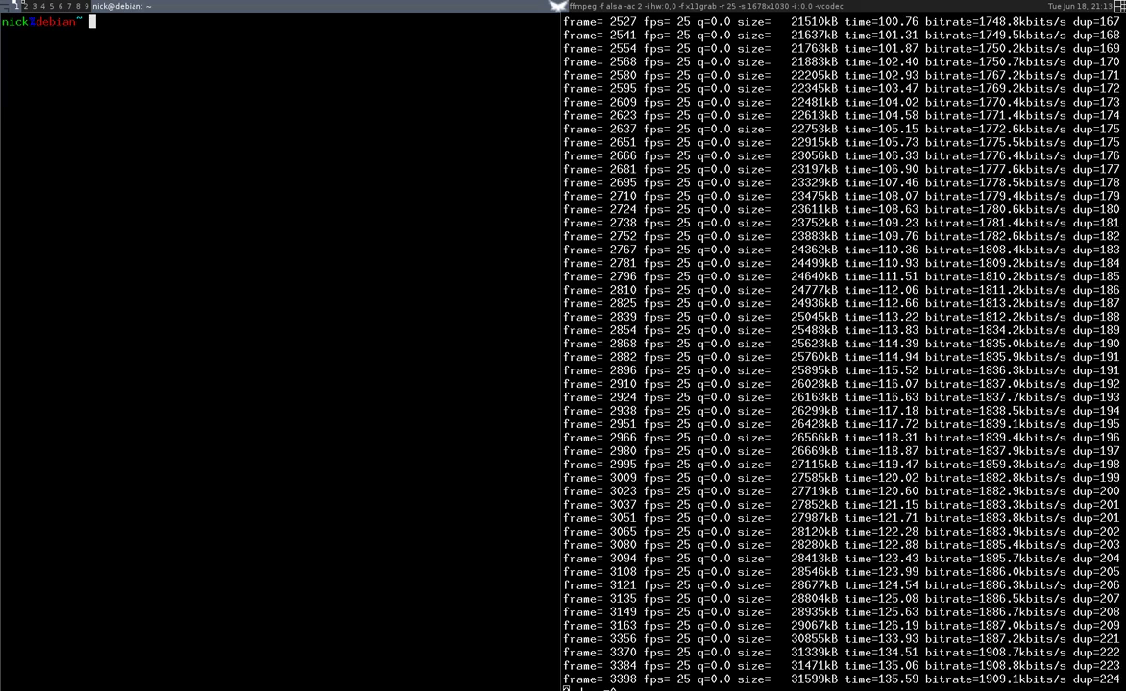
key("super+m")
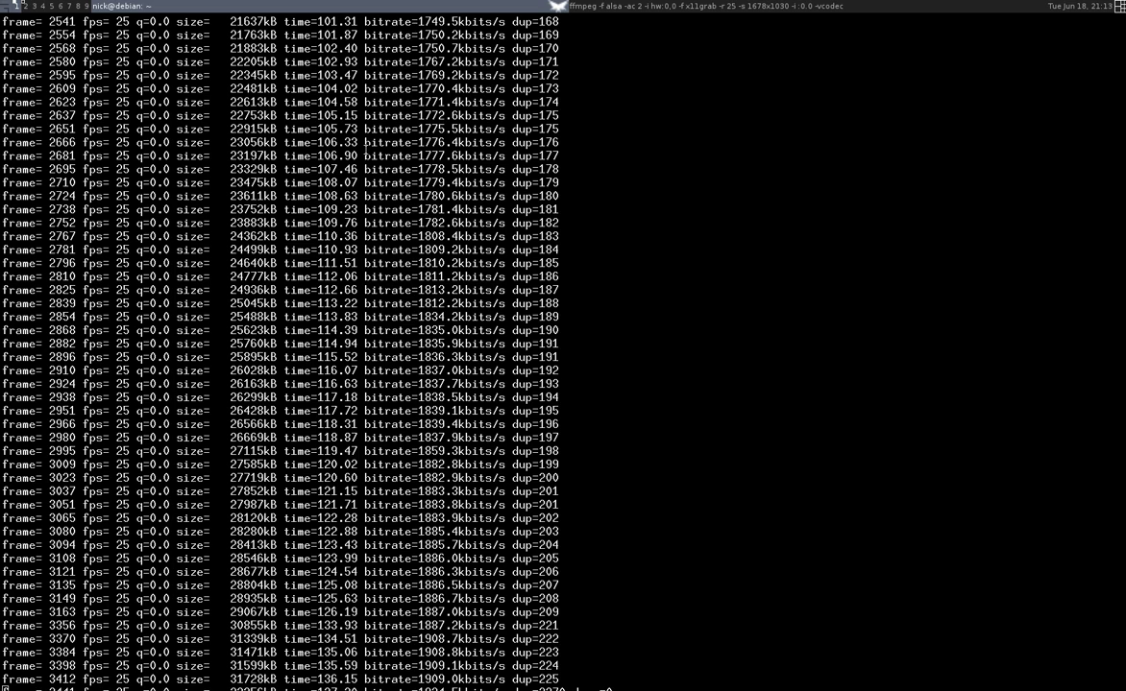
key("super+t")
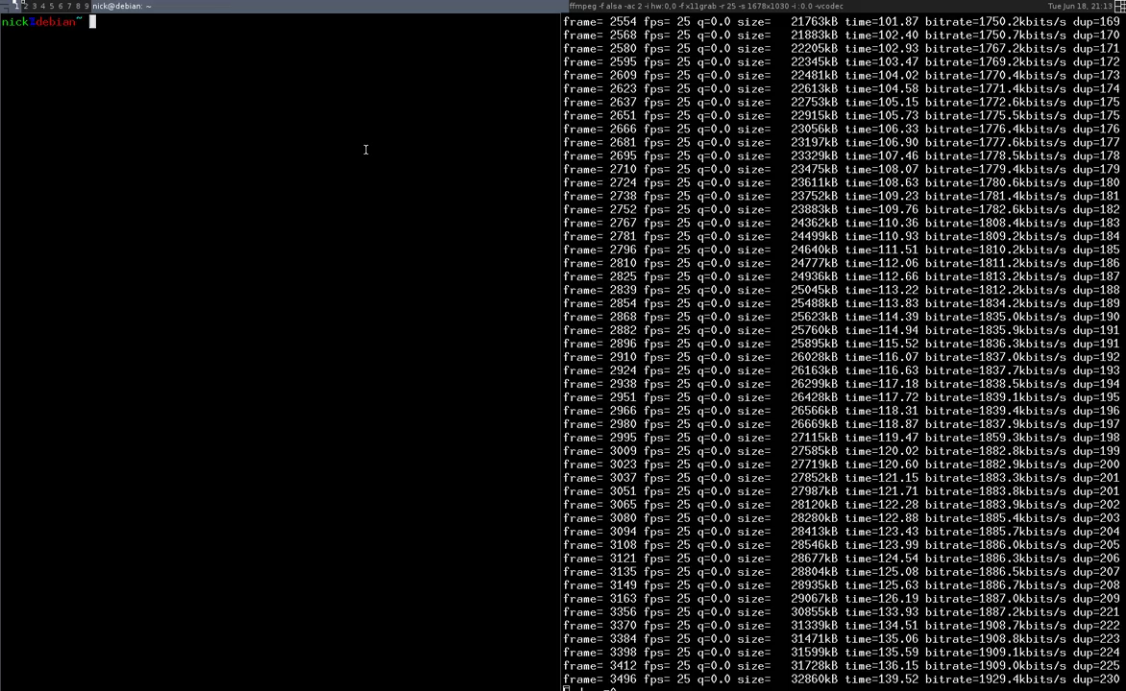
key("super+m")
key("super+t")
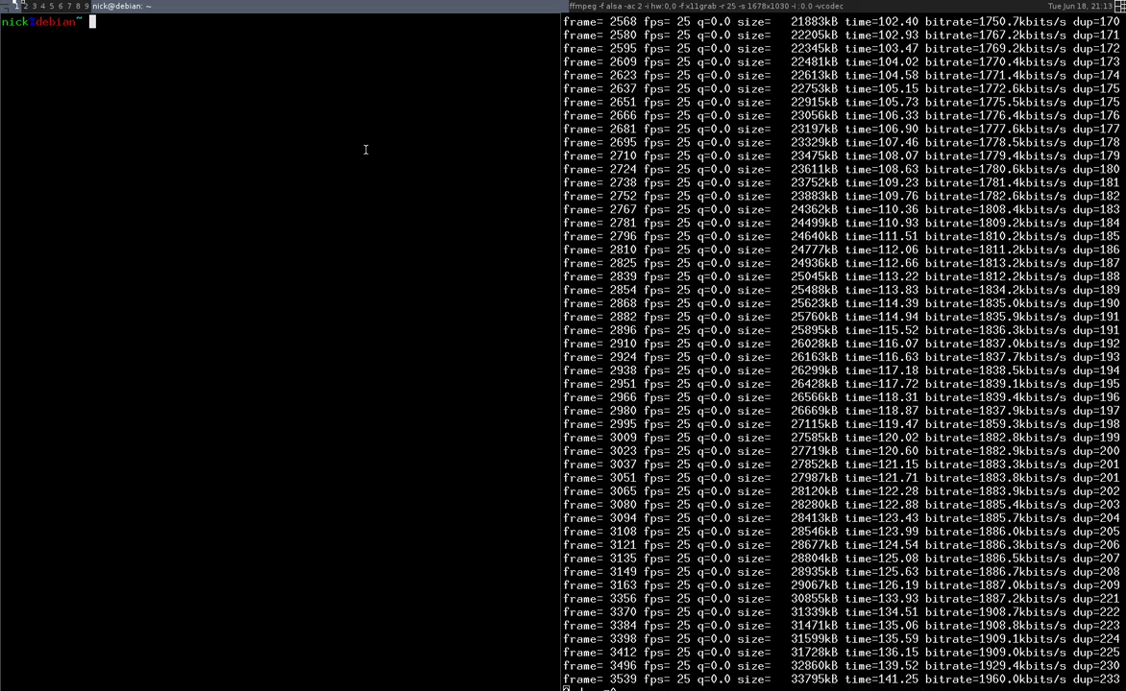
key("super+m")
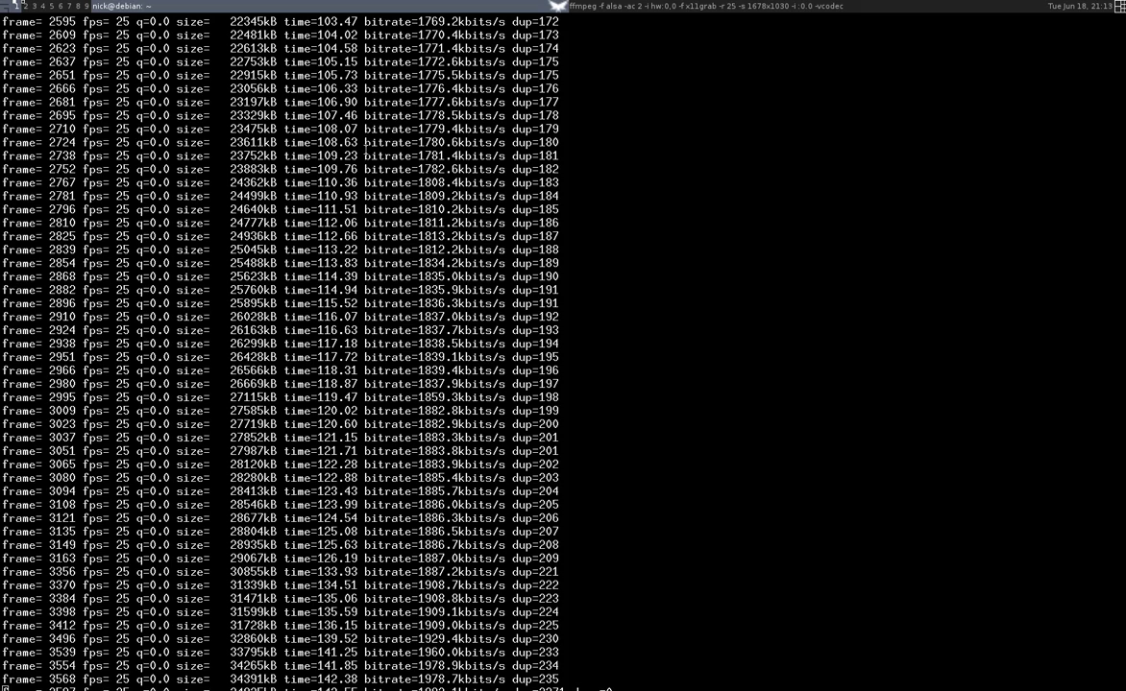
key("super+t")
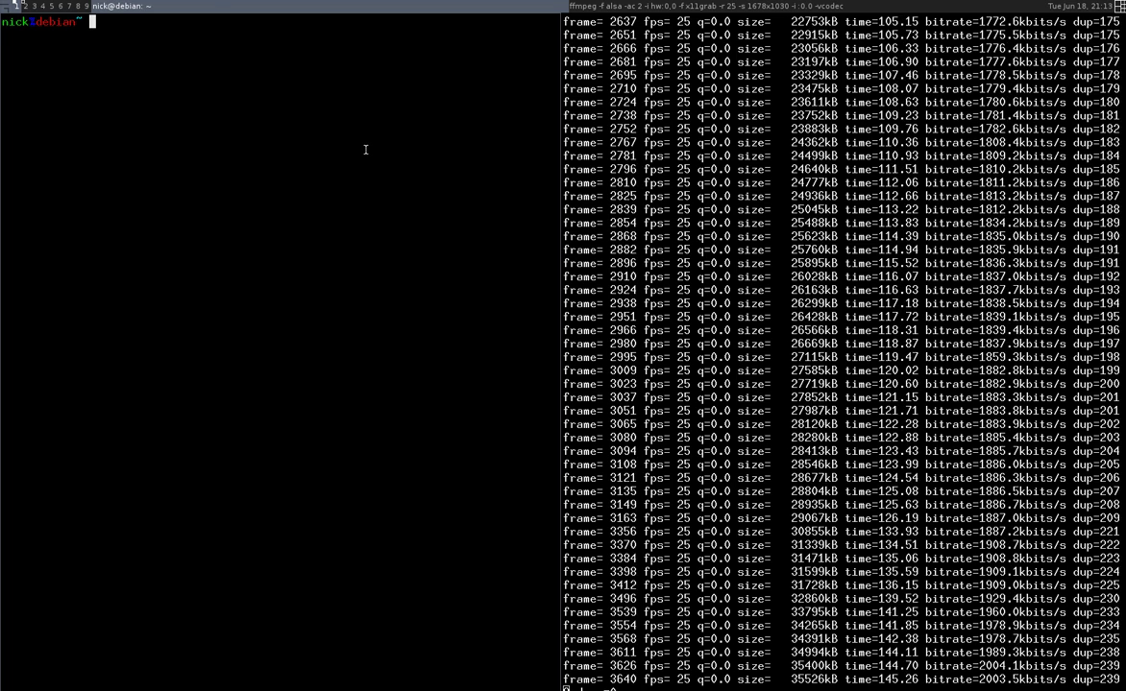
key("super+m")
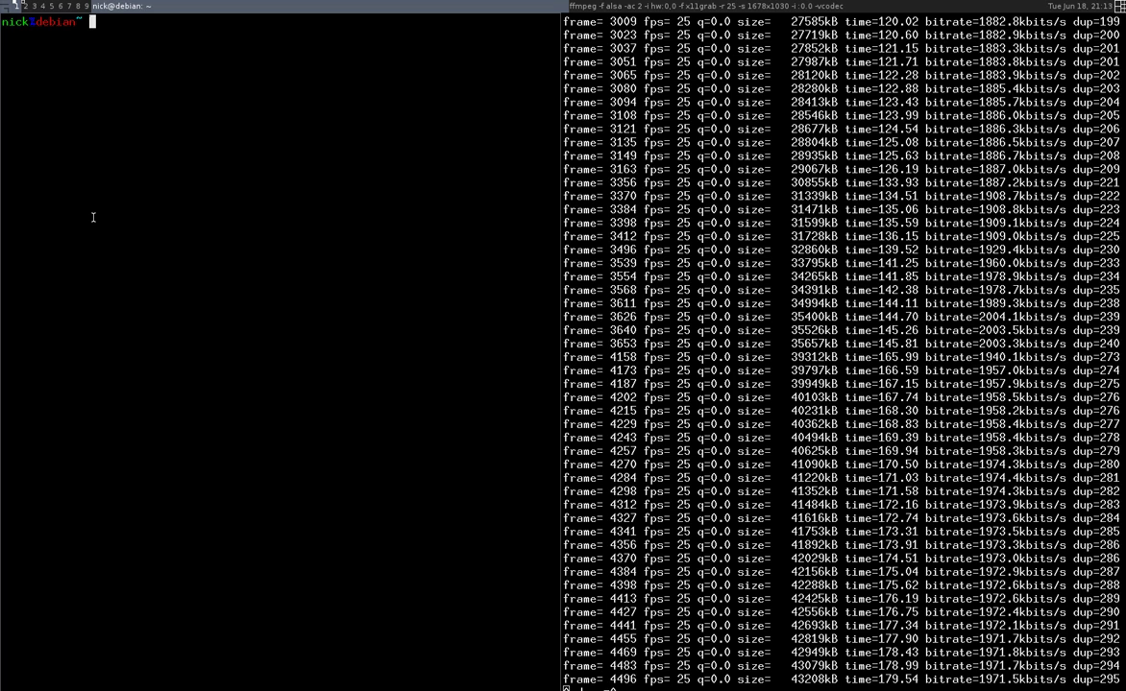
Flip through tags 2 to 5, viewing the YouTube upload page, then return to tag 1
key("alt+2")
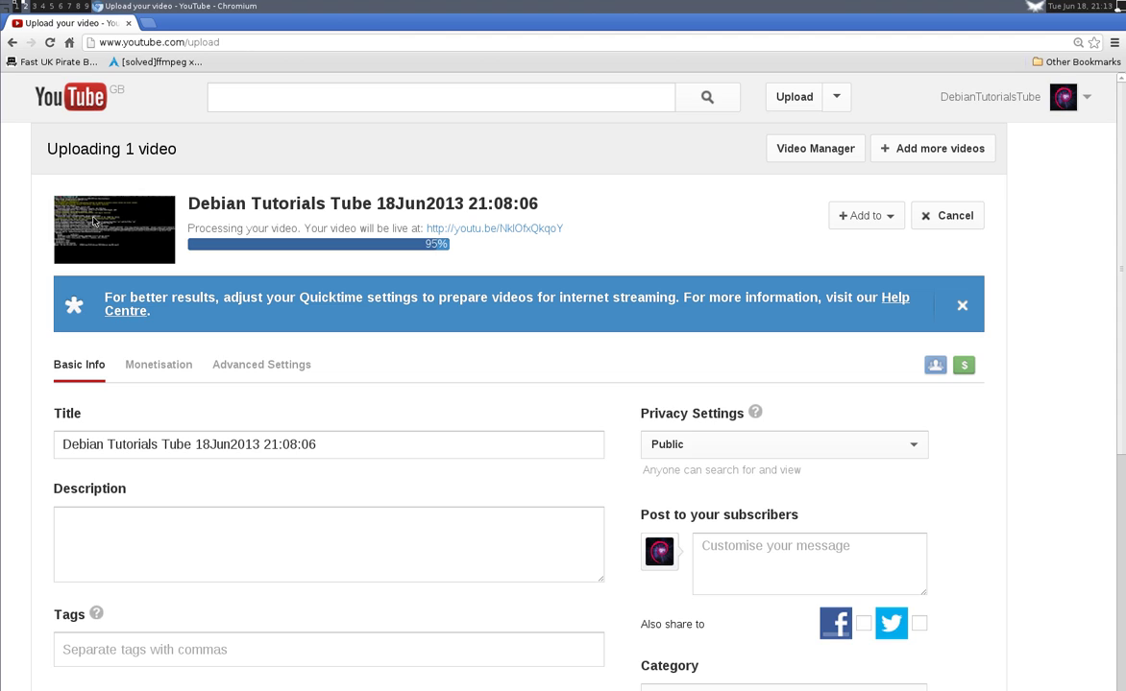
key("alt+3")
key("alt+4")
key("alt+5")
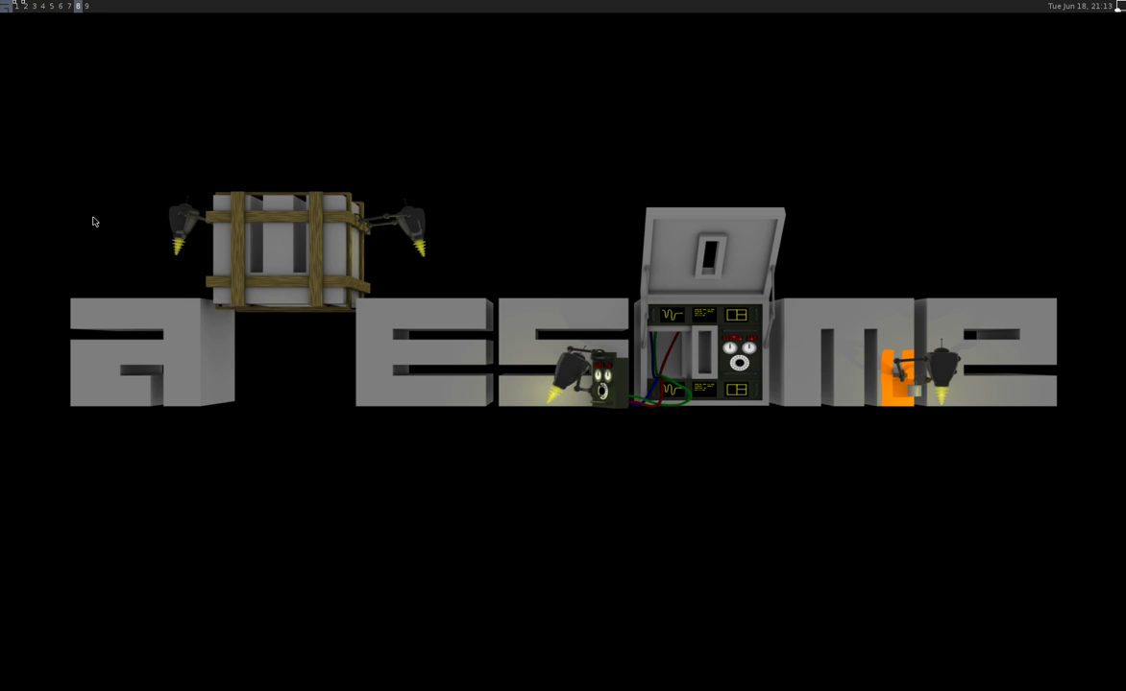
key("alt+2")
key("alt+3")
key("alt+2")
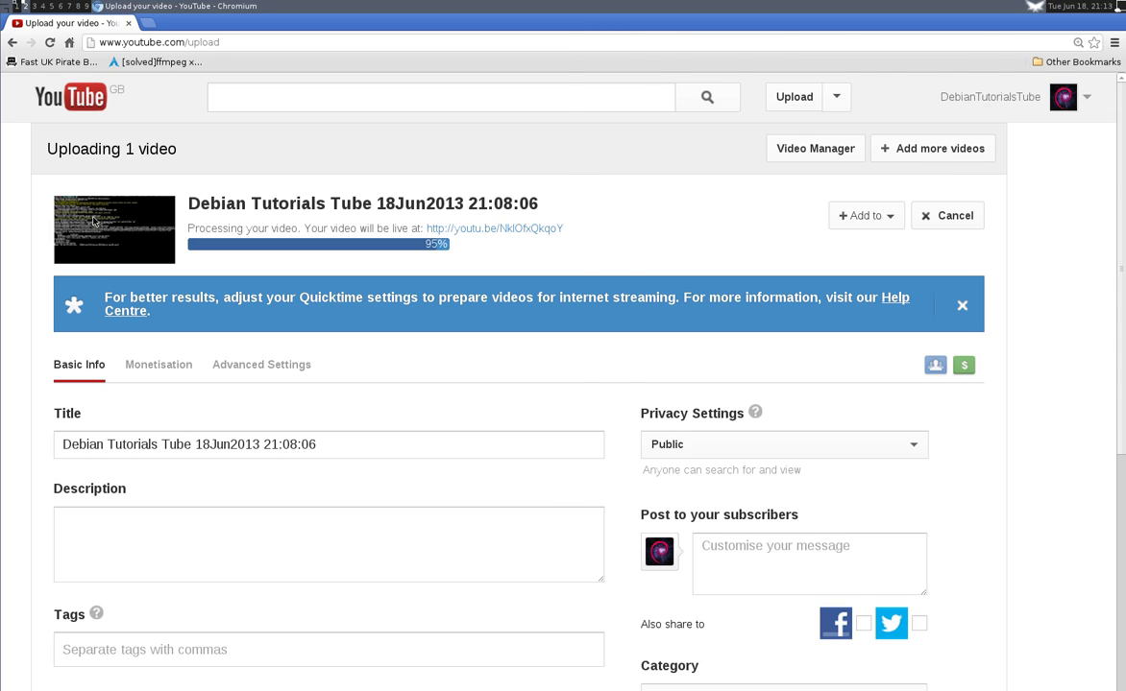
key("alt+1")
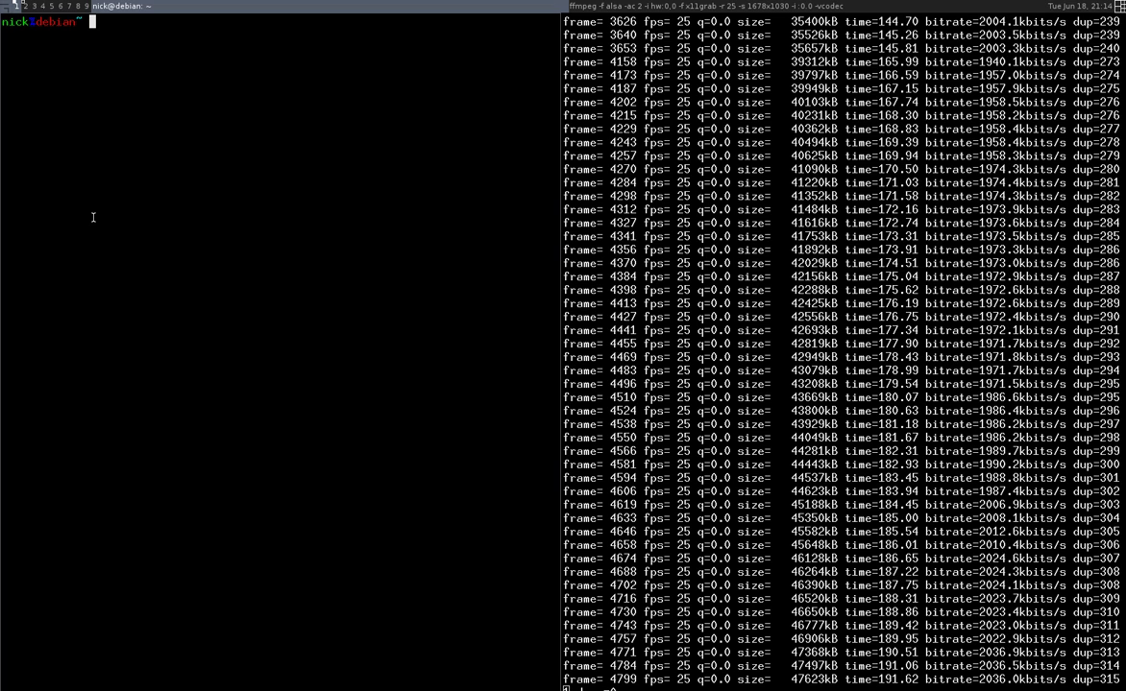
Add two terminals to the right column, then click through each tiled terminal to focus it
key("alt+shift+Return")
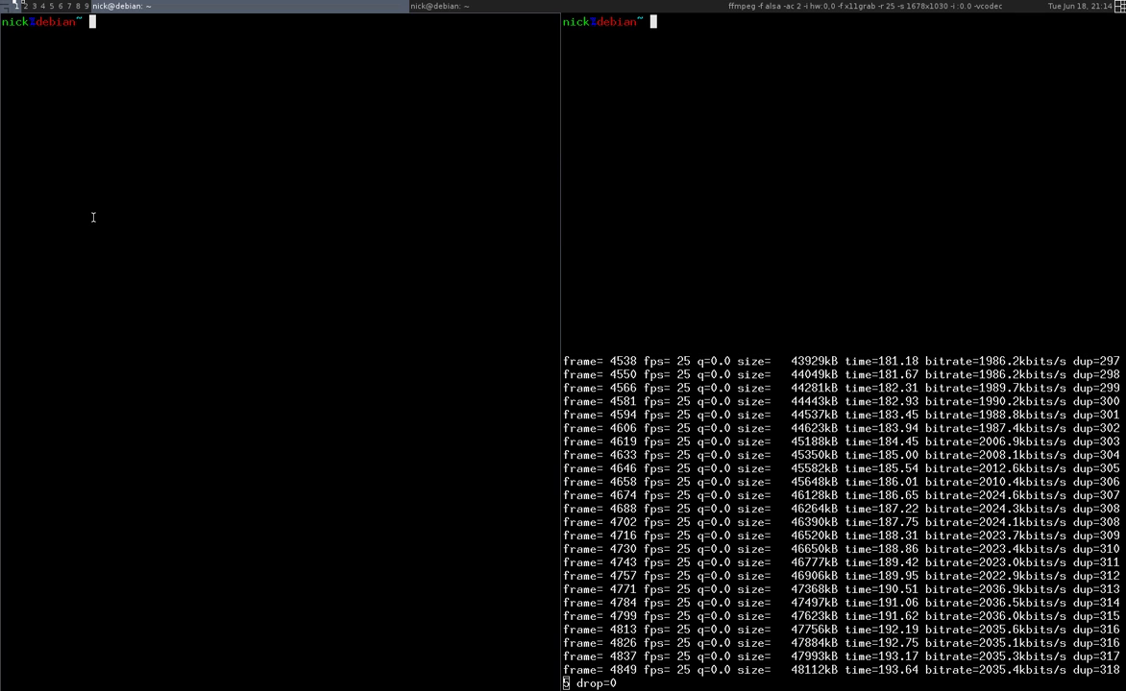
key("alt+shift+Return")
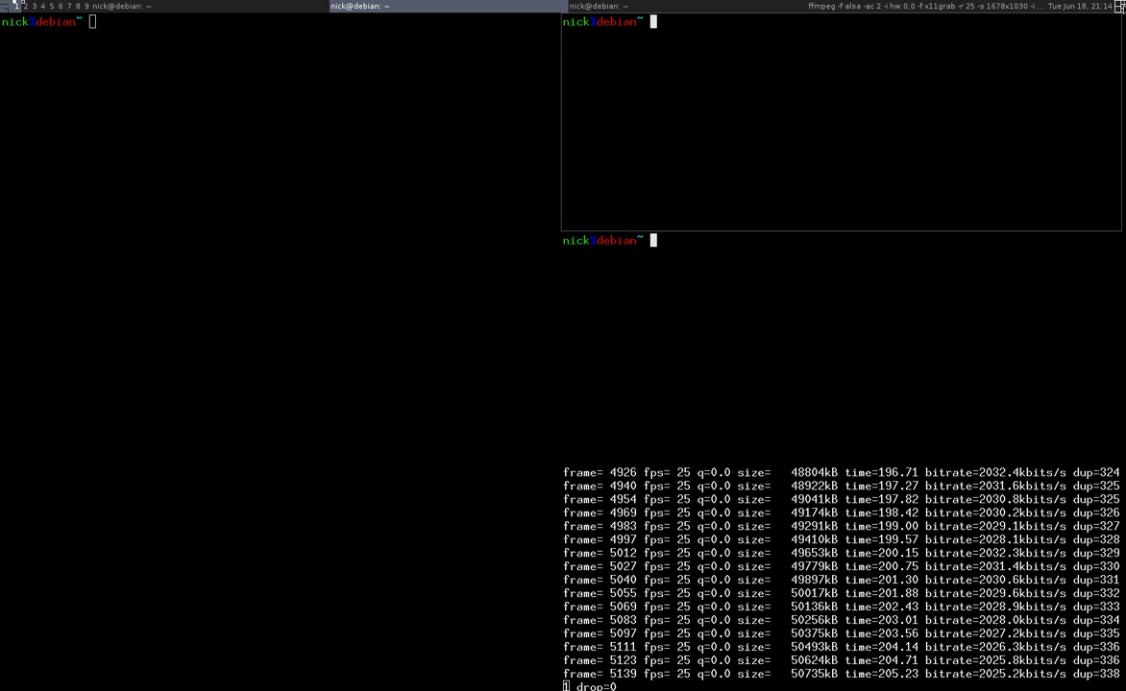
left_click(741, 327)
left_click(571, 137)
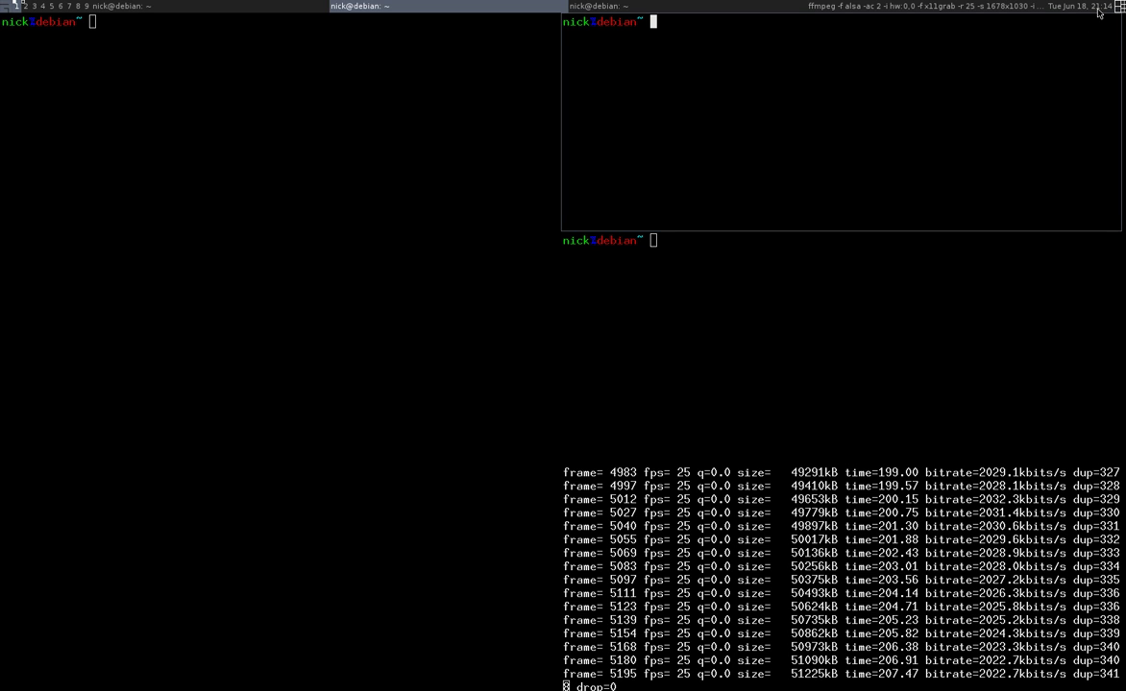
left_click(398, 152)
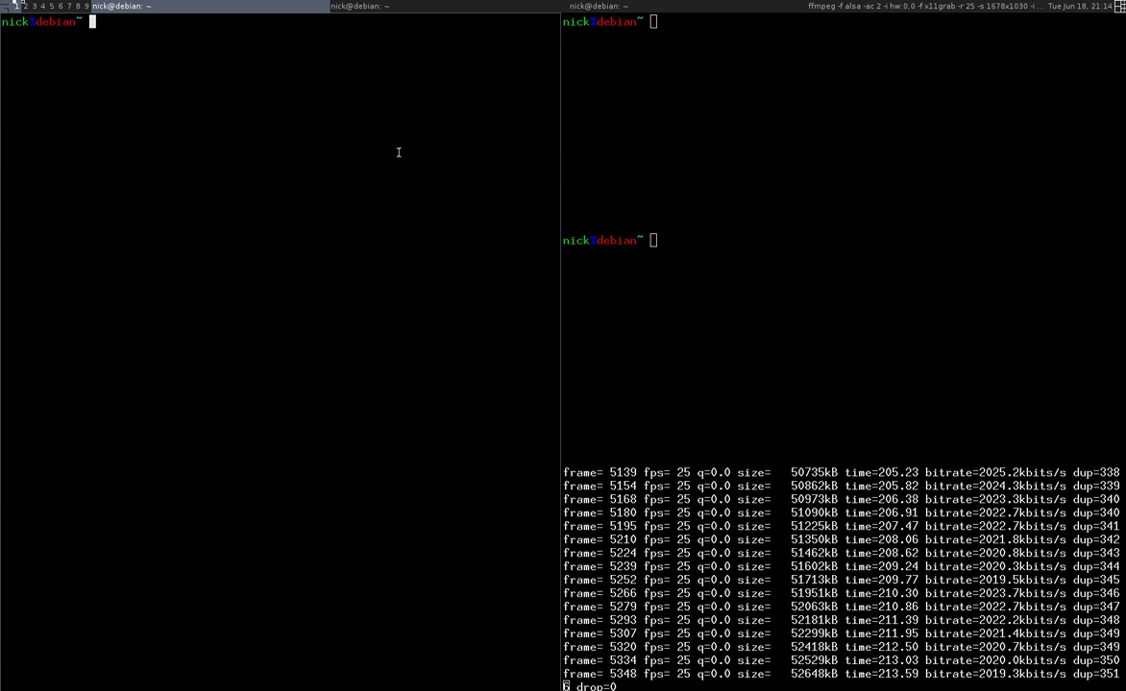
left_click(605, 152)
left_click(614, 307)
left_click(184, 199)
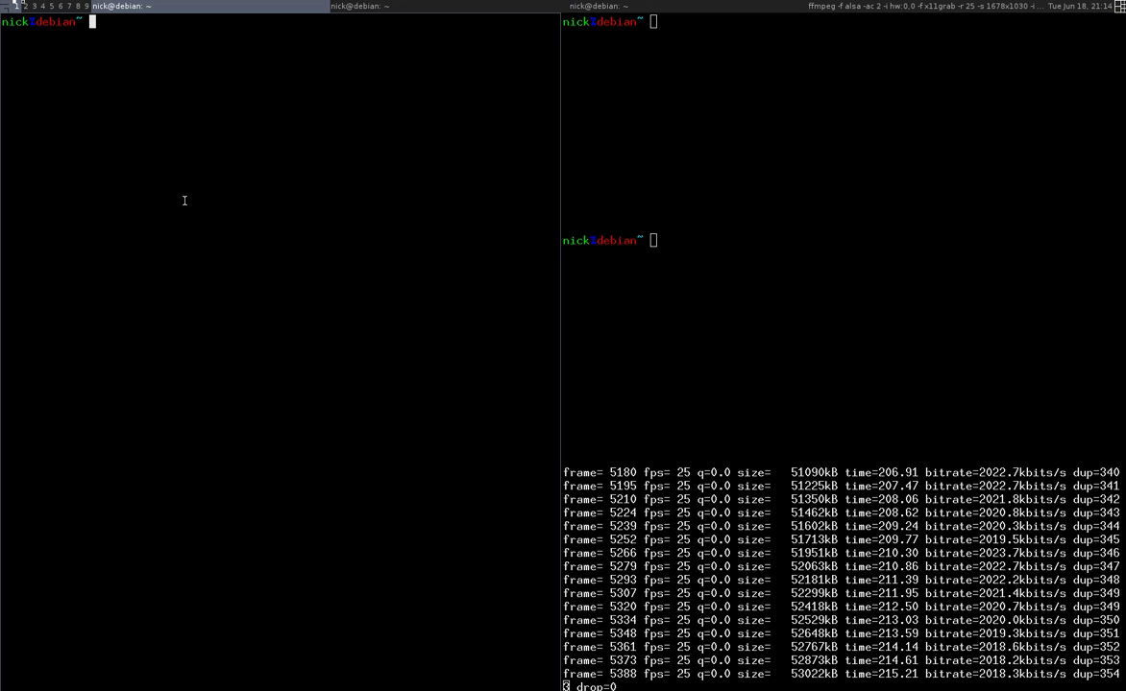
left_click(1064, 121)
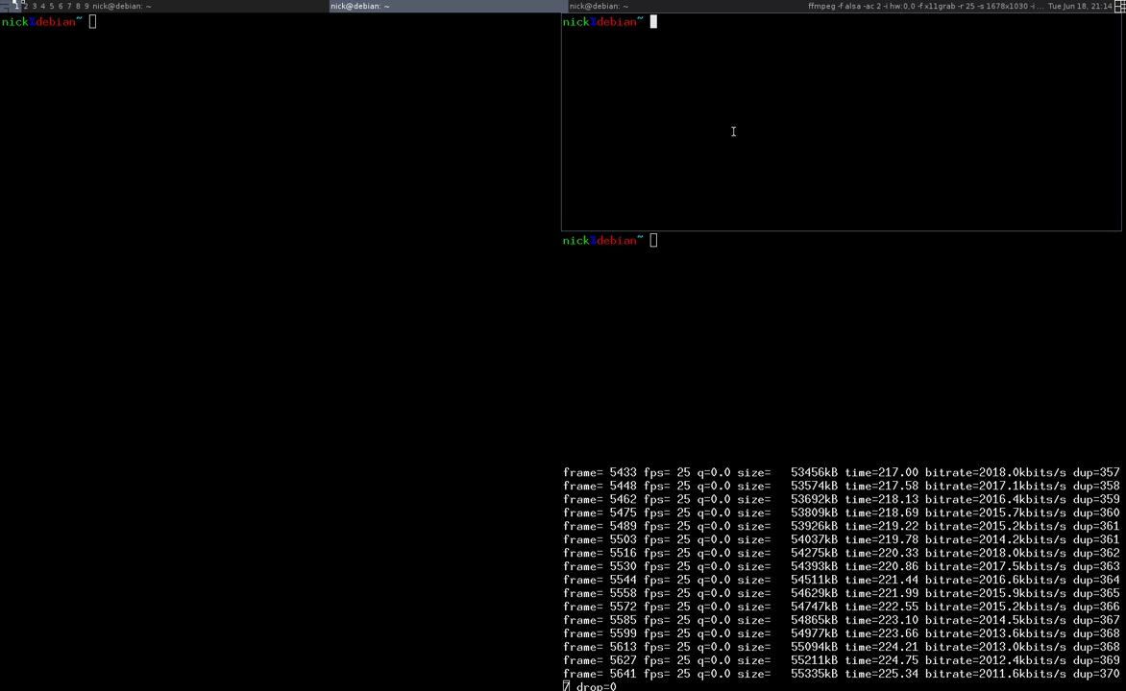
Resize the left master column narrower and wider several times, ending wider
key("alt+h")
key("alt+h")
key("alt+h")
key("alt+h")
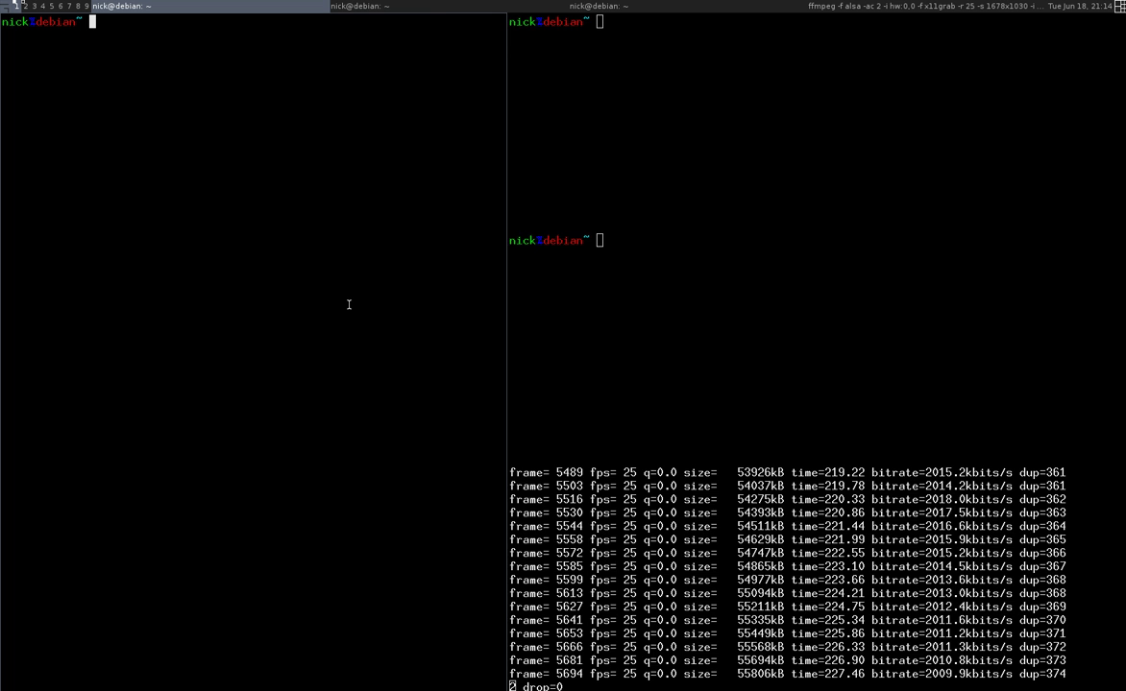
key("alt+l")
key("alt+l")
key("alt+l")
key("alt+l")
key("alt+l")
key("alt+l")
key("alt+l")
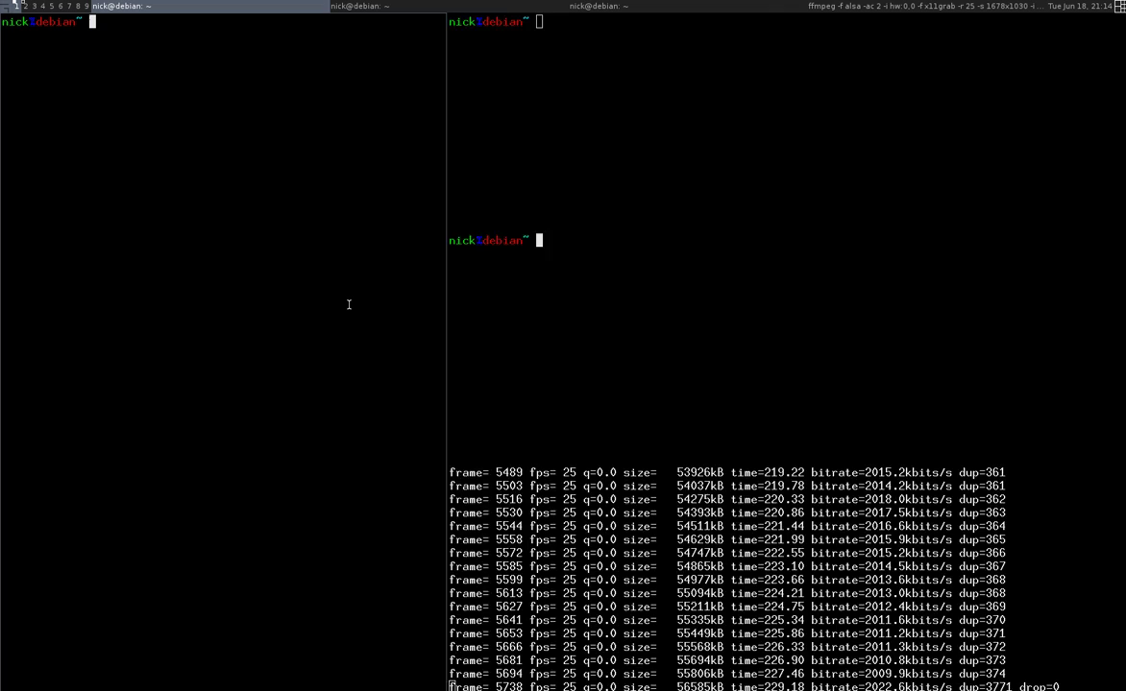
key("alt+h")
key("alt+h")
key("alt+h")
key("alt+h")
key("alt+h")
key("alt+h")
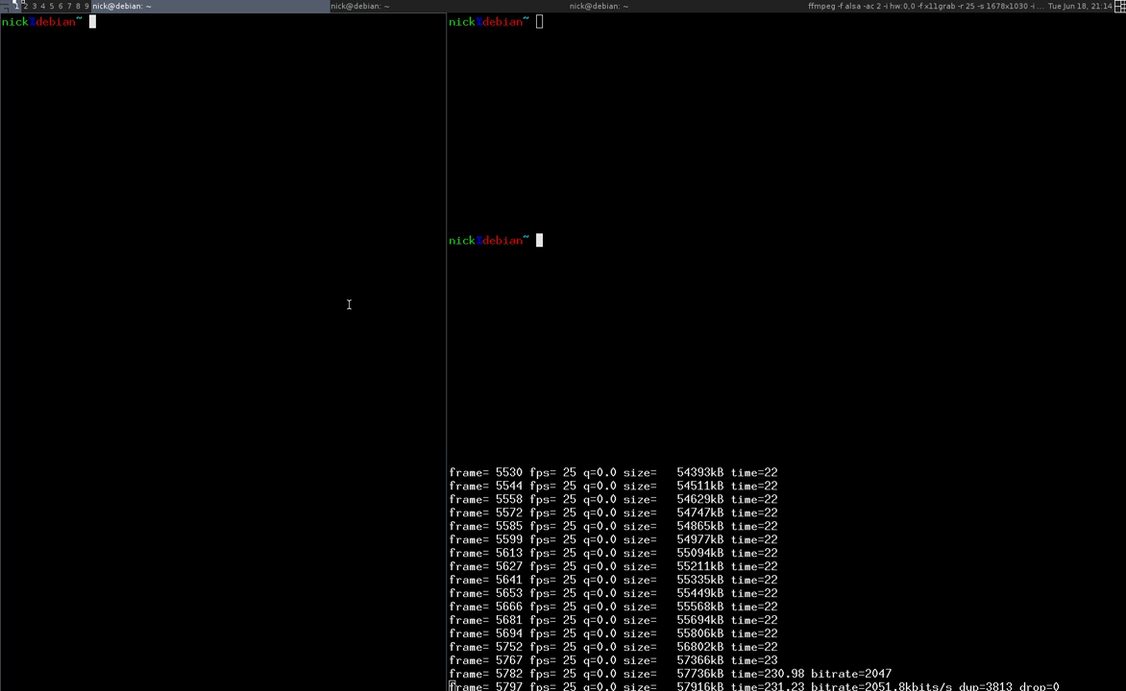
key("alt+h")
key("alt+h")
key("alt+h")
key("alt+h")
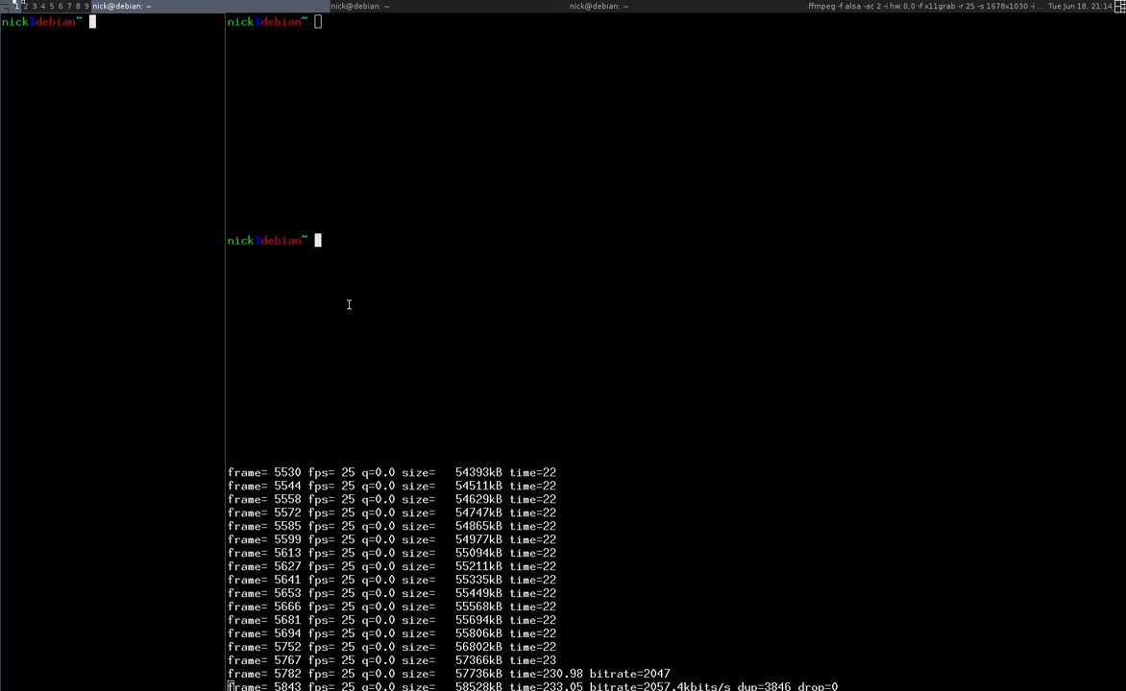
key("alt+l")
key("alt+l")
key("alt+l")
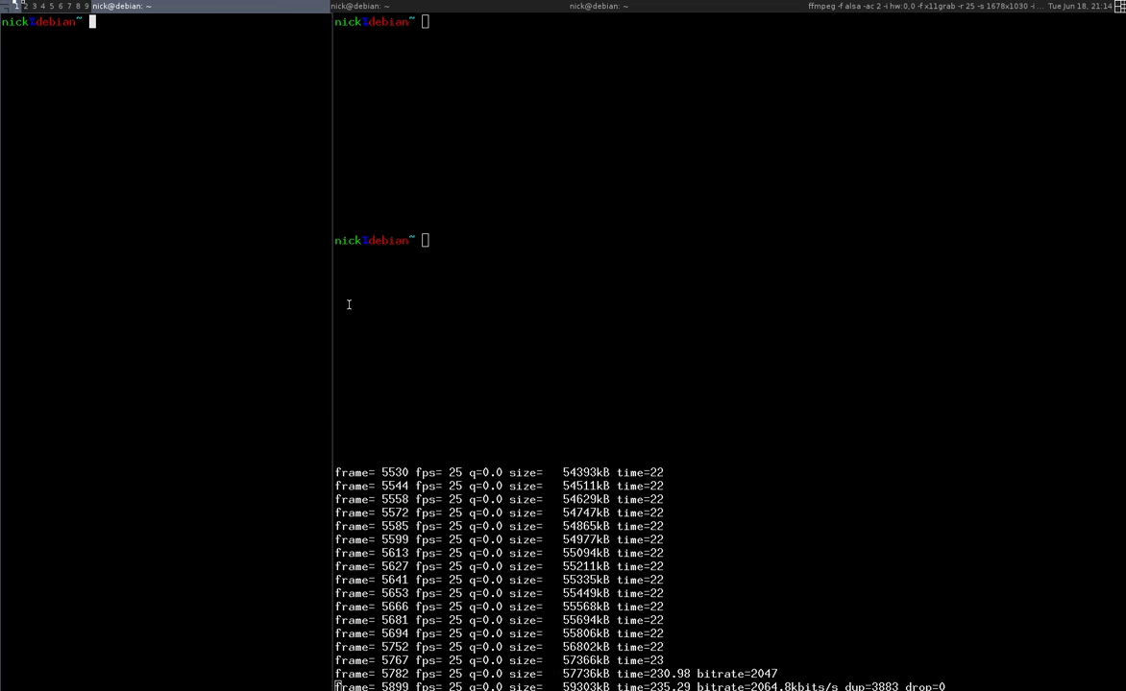
key("alt+l")
key("alt+l")
key("alt+l")
key("alt+l")
key("alt+l")
key("alt+h")
key("alt+h")
key("alt+h")
key("alt+h")
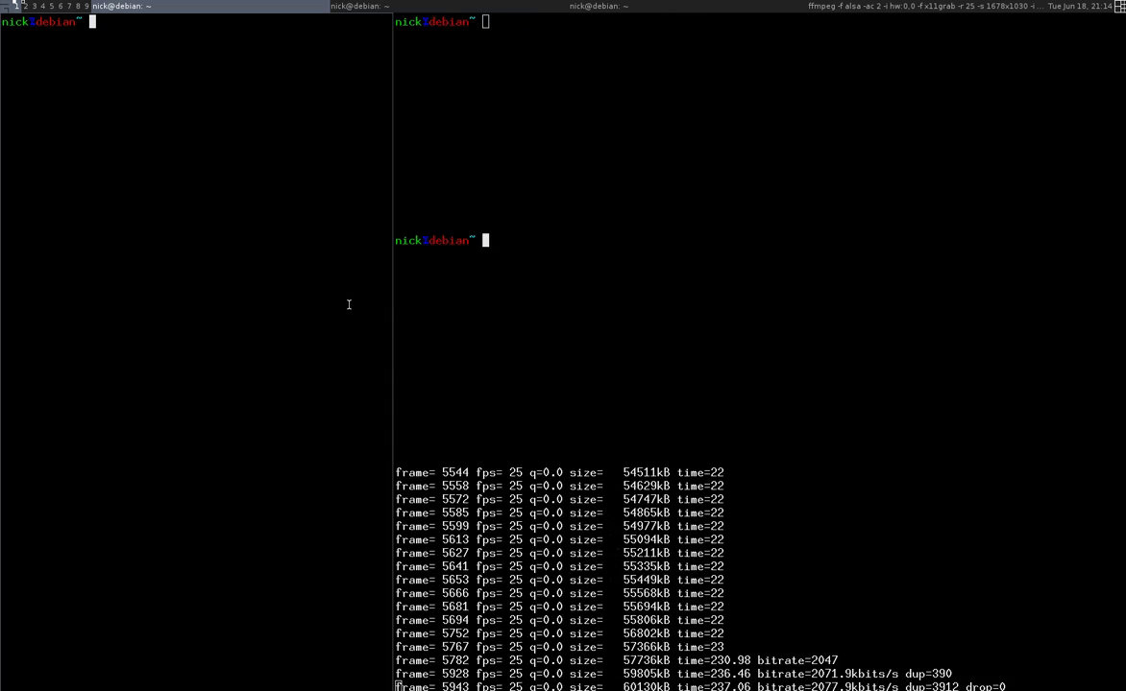
key("alt+l")
key("alt+l")
key("alt+l")
key("alt+h")
key("alt+h")
key("alt+h")
key("alt+h")
key("alt+l")
key("alt+l")
key("alt+l")
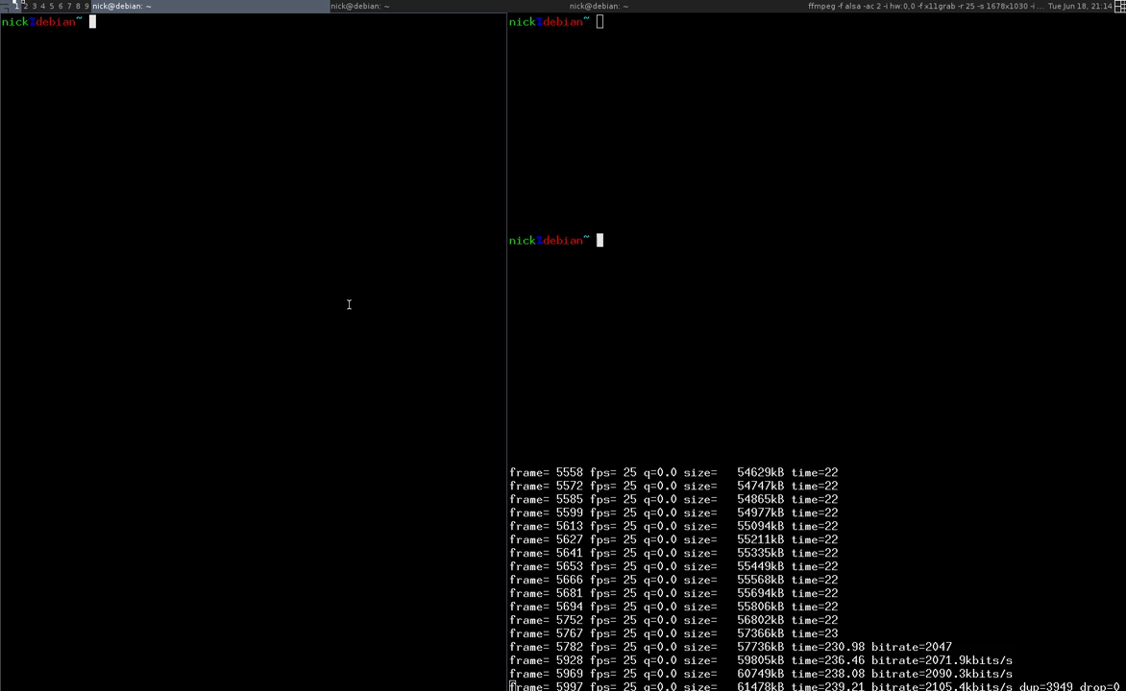
key("alt+l")
key("alt+l")
Mirror the layout and adjust the master area size back and forth
key("alt+f")
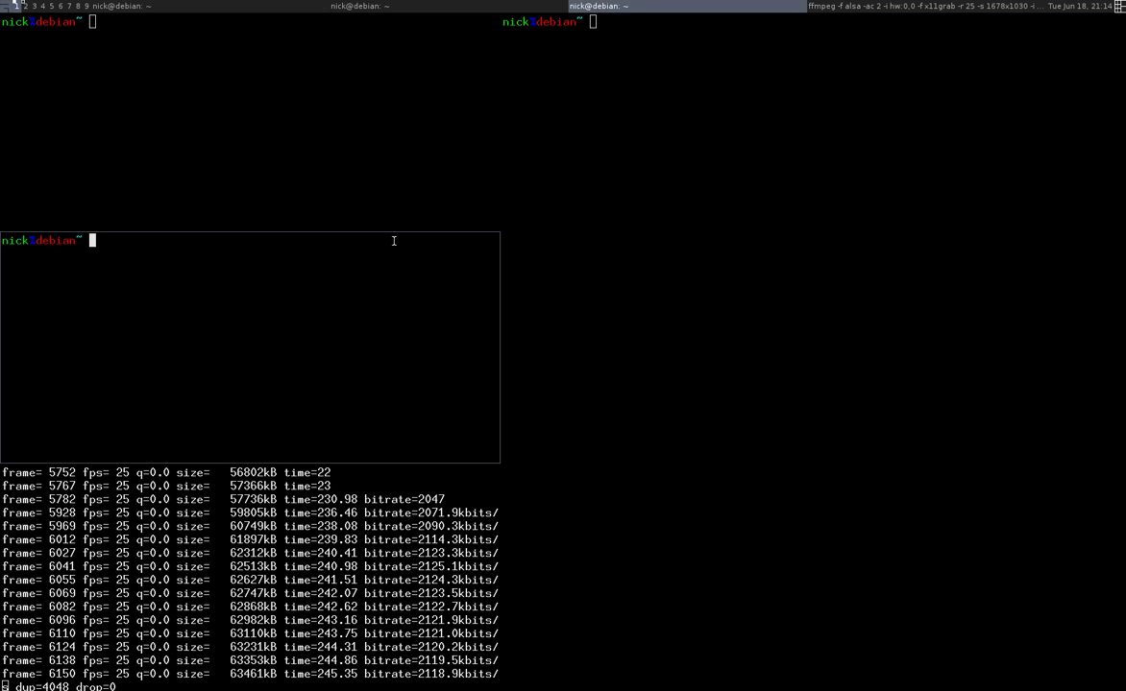
key("super+l")
key("super+l")
key("super+l")
key("super+l")
key("super+l")
key("super+l")
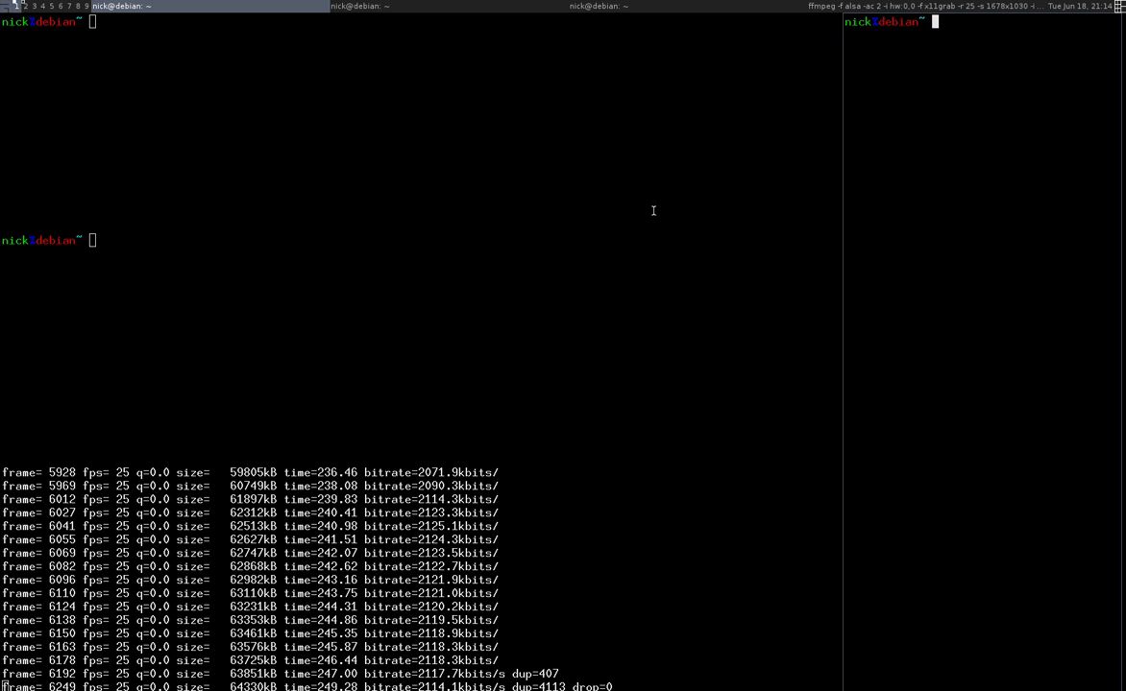
key("super+h")
key("super+h")
key("super+h")
key("super+h")
key("super+h")
key("super+h")
key("super+h")
key("super+h")
key("super+h")
key("super+h")
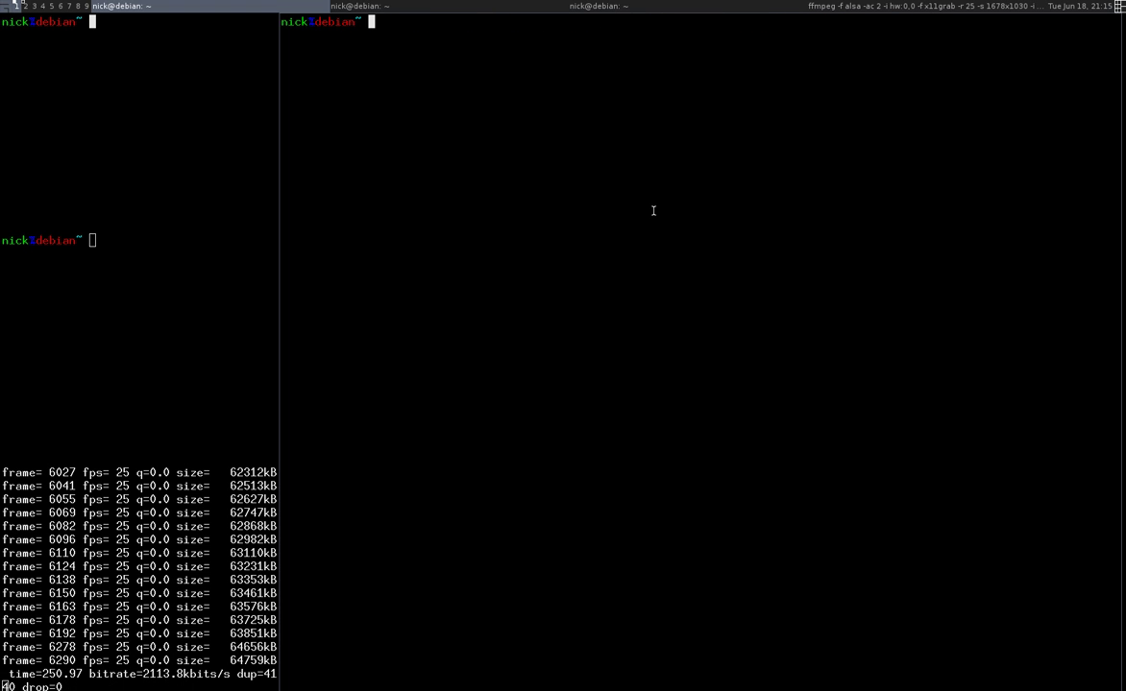
key("super+l")
key("super+l")
key("super+l")
key("super+l")
key("super+l")
key("super+l")
Cycle layouts through top master, bottom master, 2x2 grid, fullscreen and floating
key("super+space")
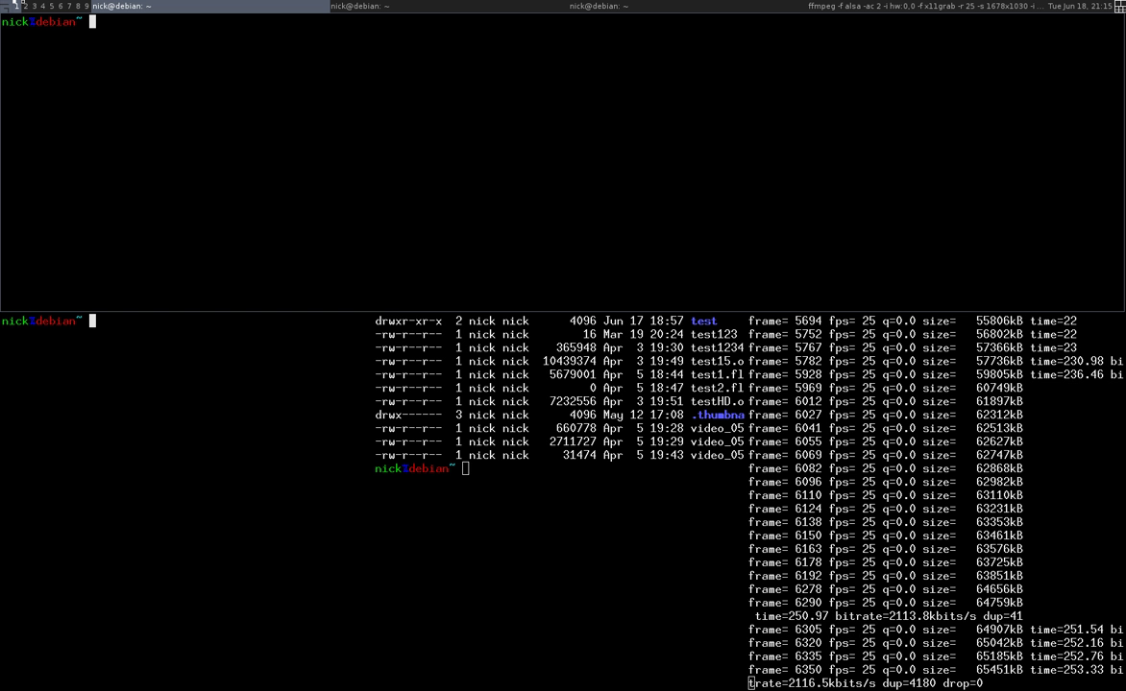
key("super+space")
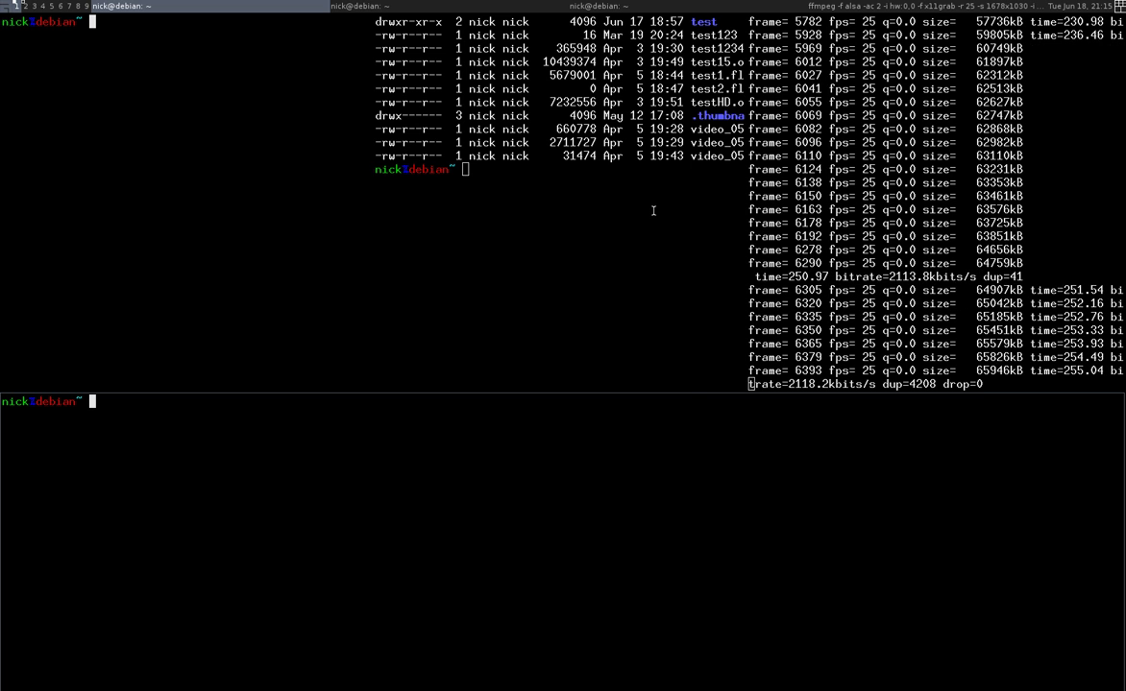
key("super+space")
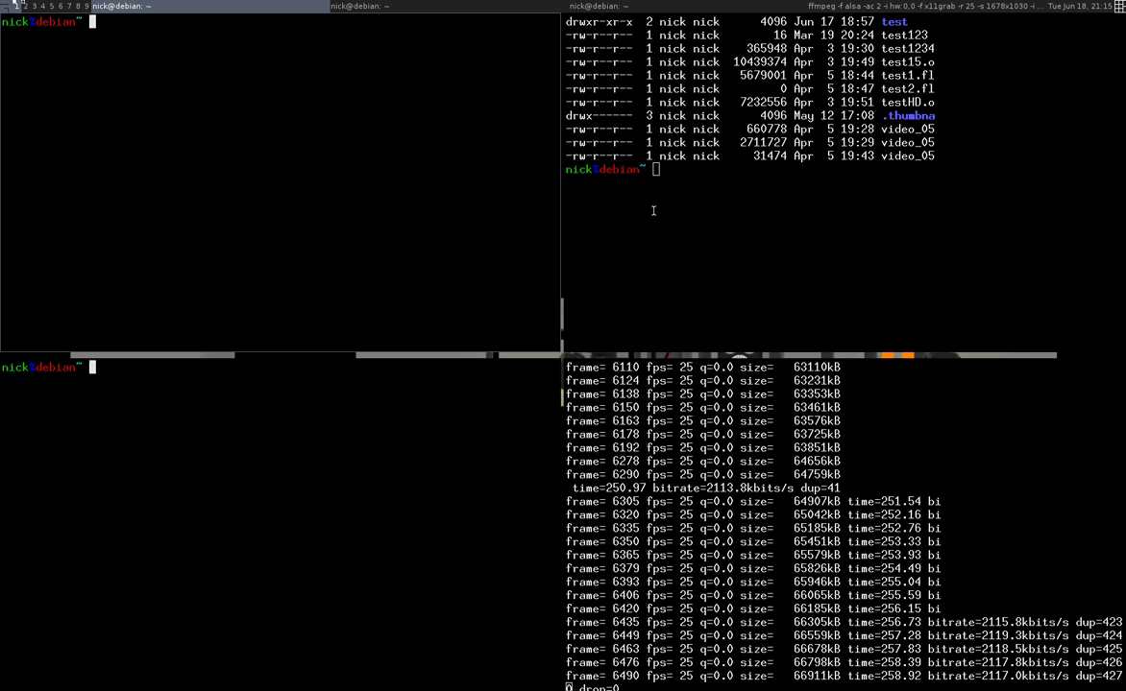
key("super+space")
key("super+space")
key("super+space")
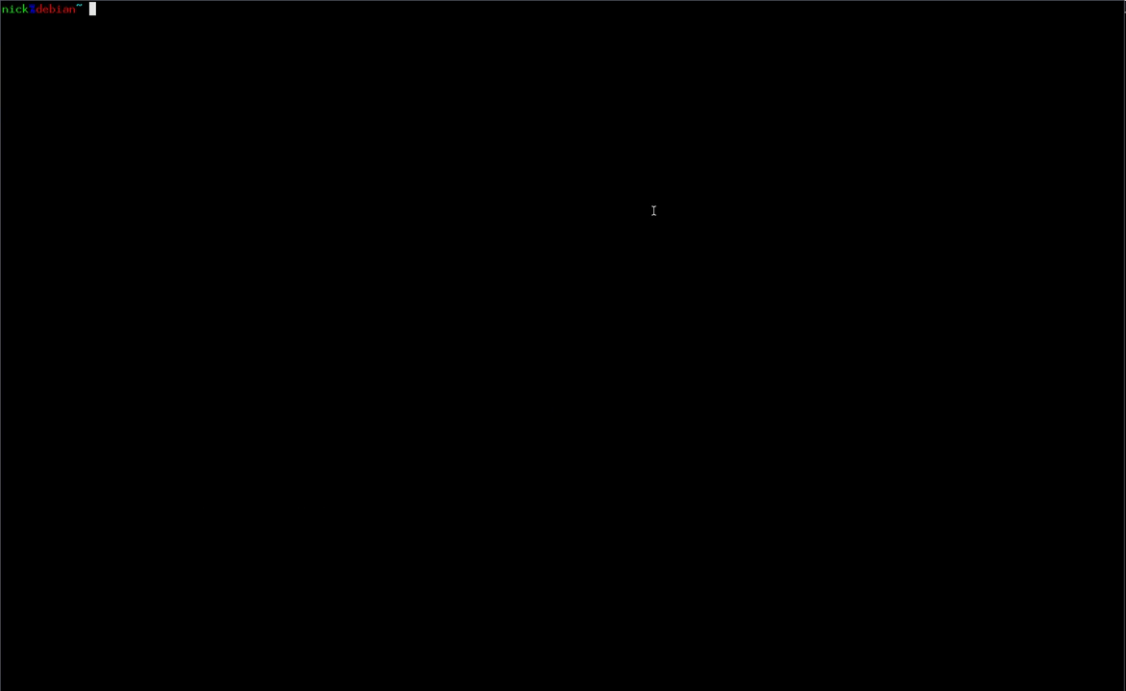
key("super+space")
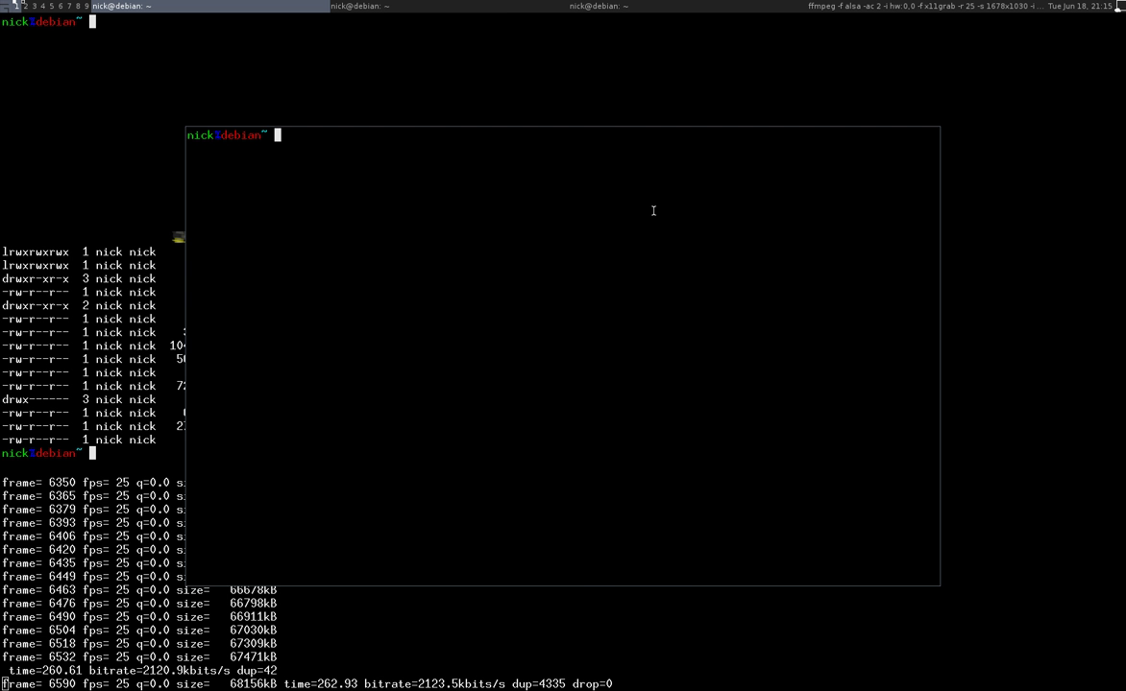
key("super+space")
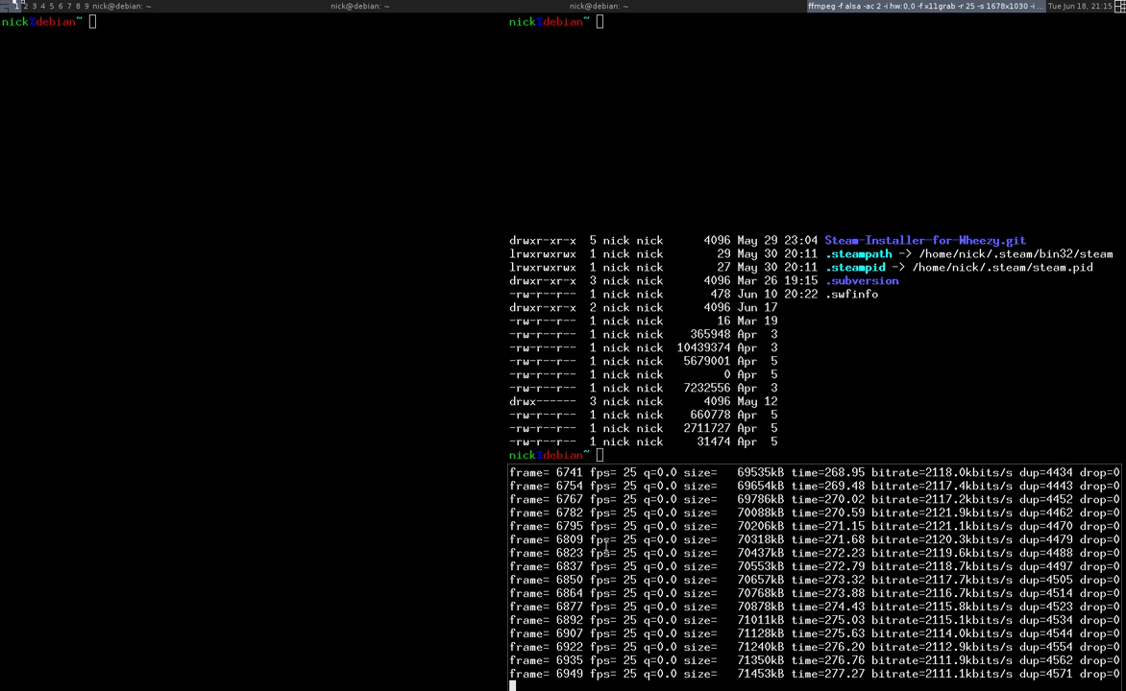
Step focus around all terminals and start ping 151.1.1.1 in the left one
key("super+j")
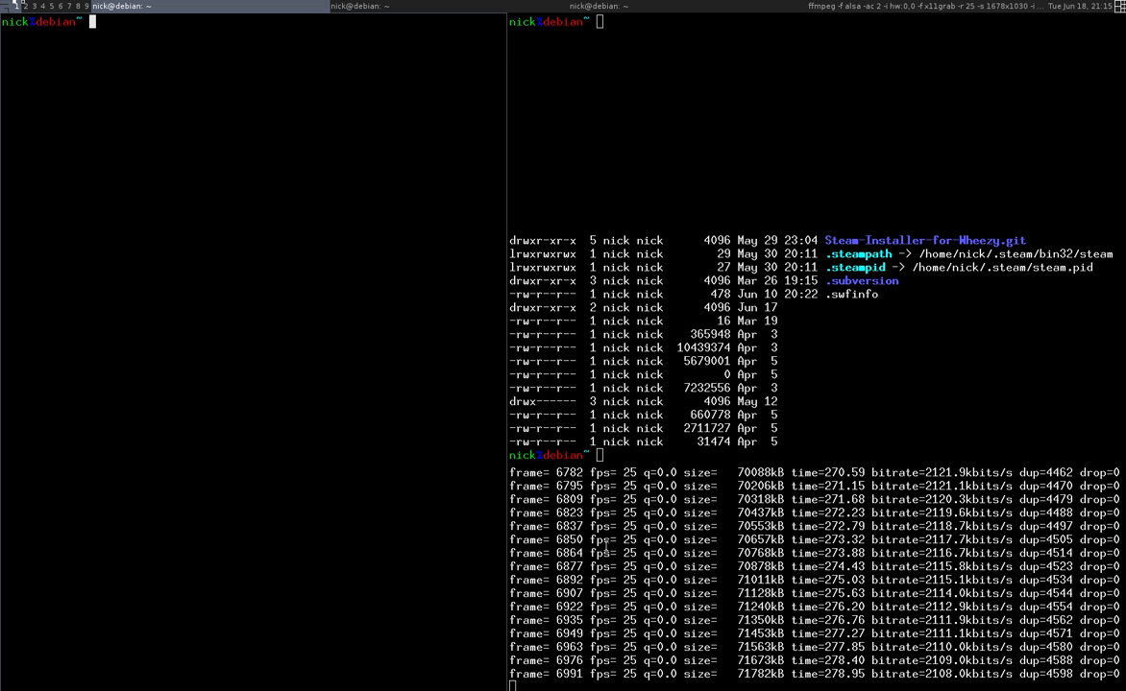
key("super+j")
key("super+j")
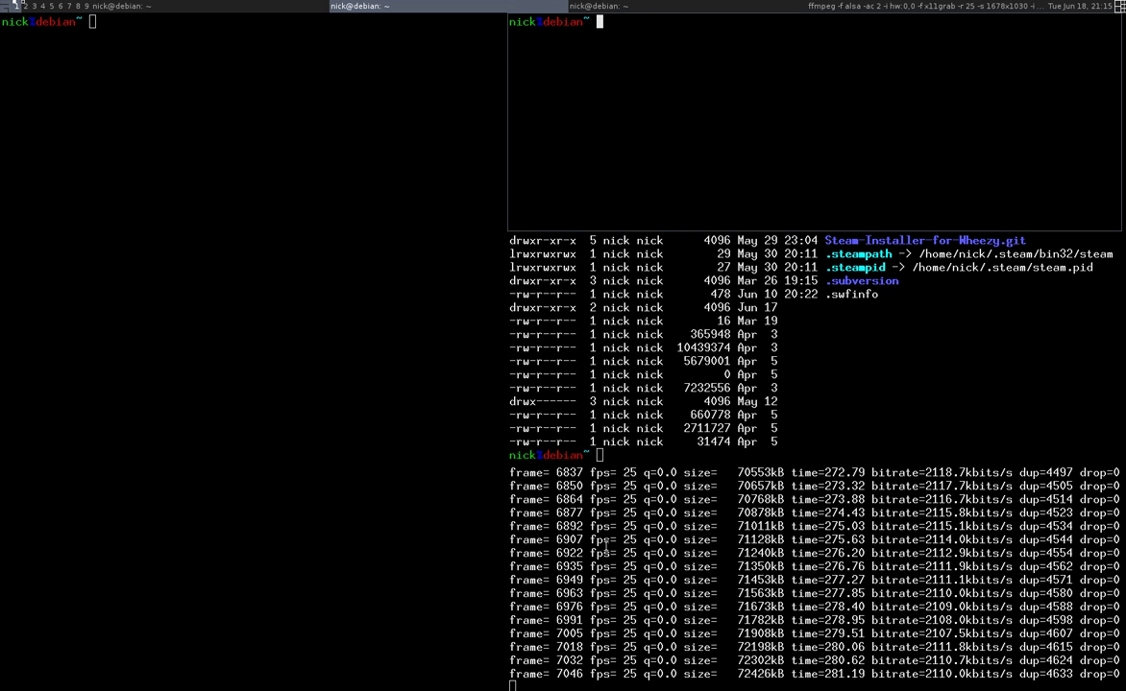
key("super+j")
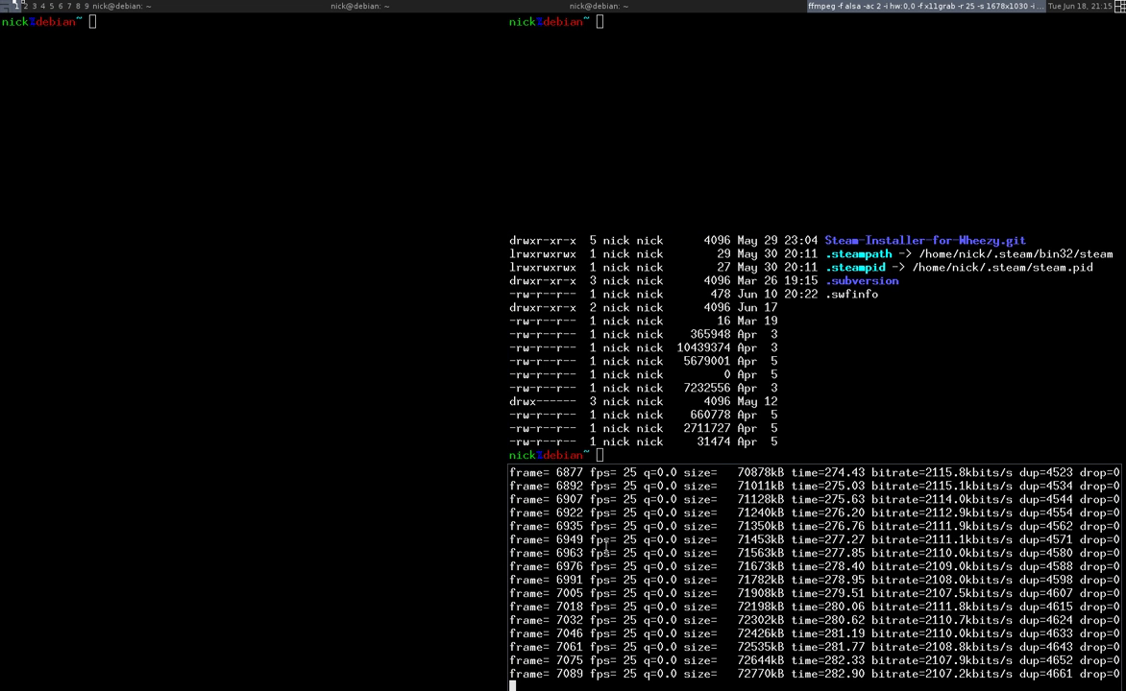
key("super+j")
type("ping ")
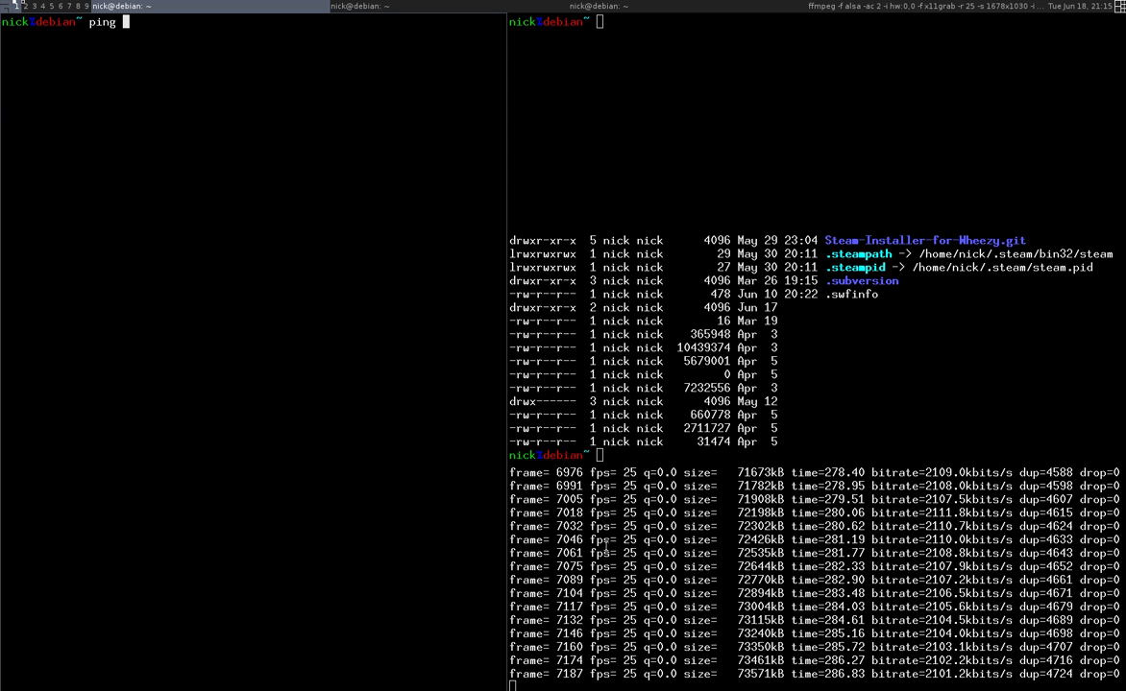
type("151.1.")
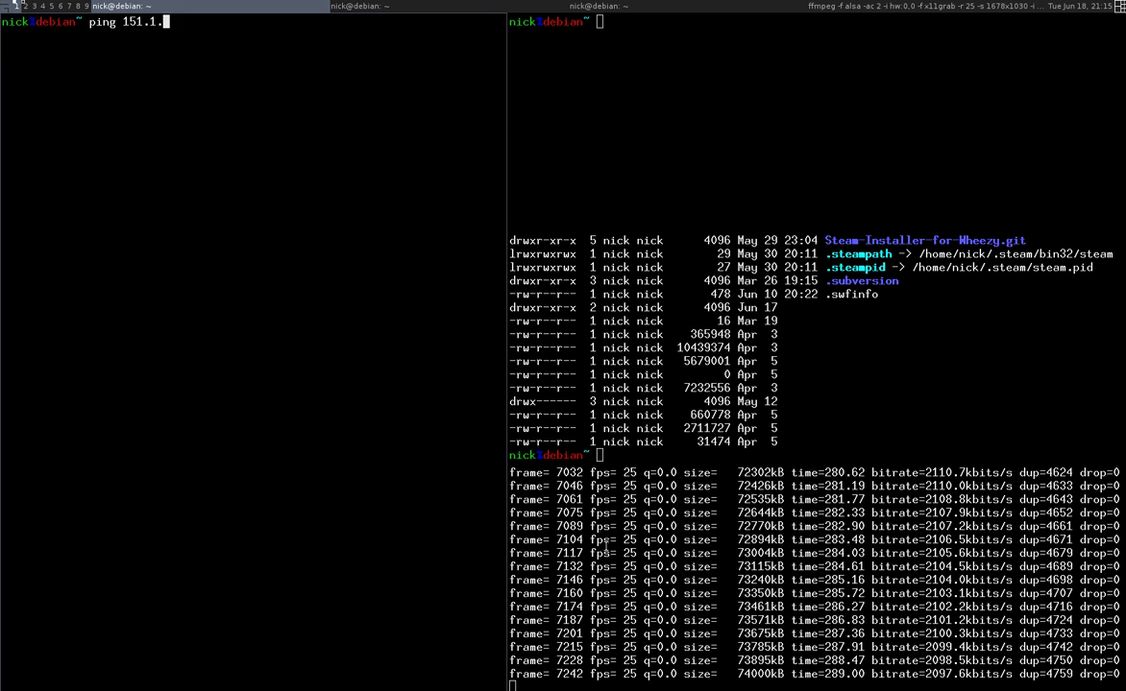
type("1.1")
key("Return")
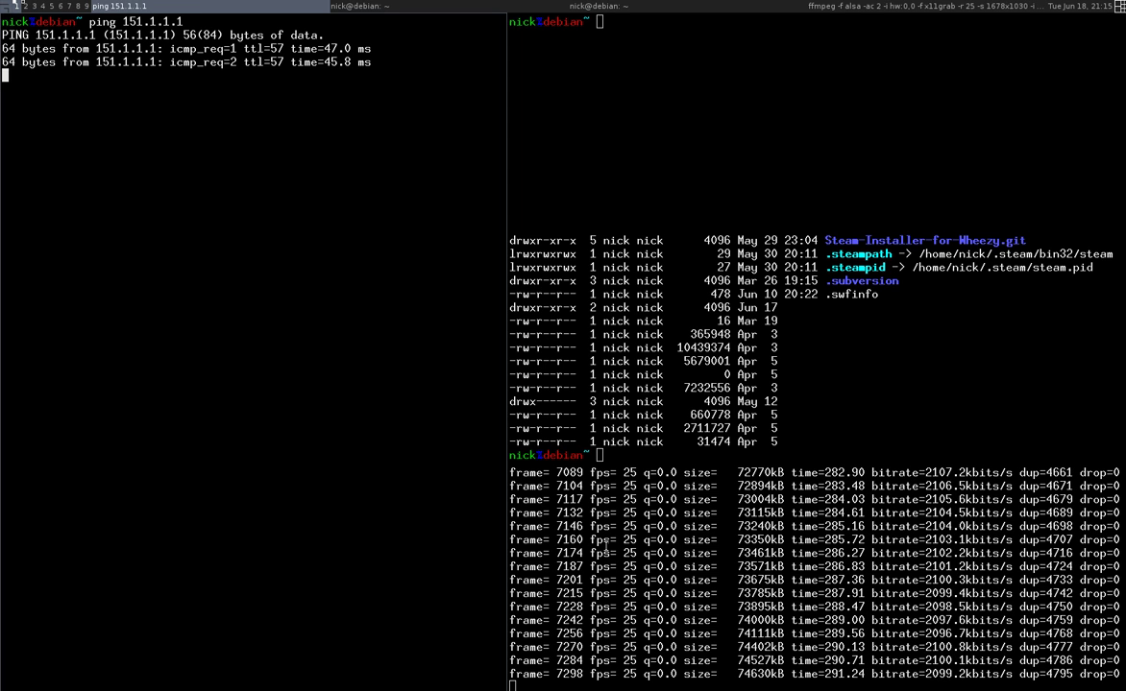
Cycle focus through the other terminals, ending on the top-right terminal
key("alt+j")
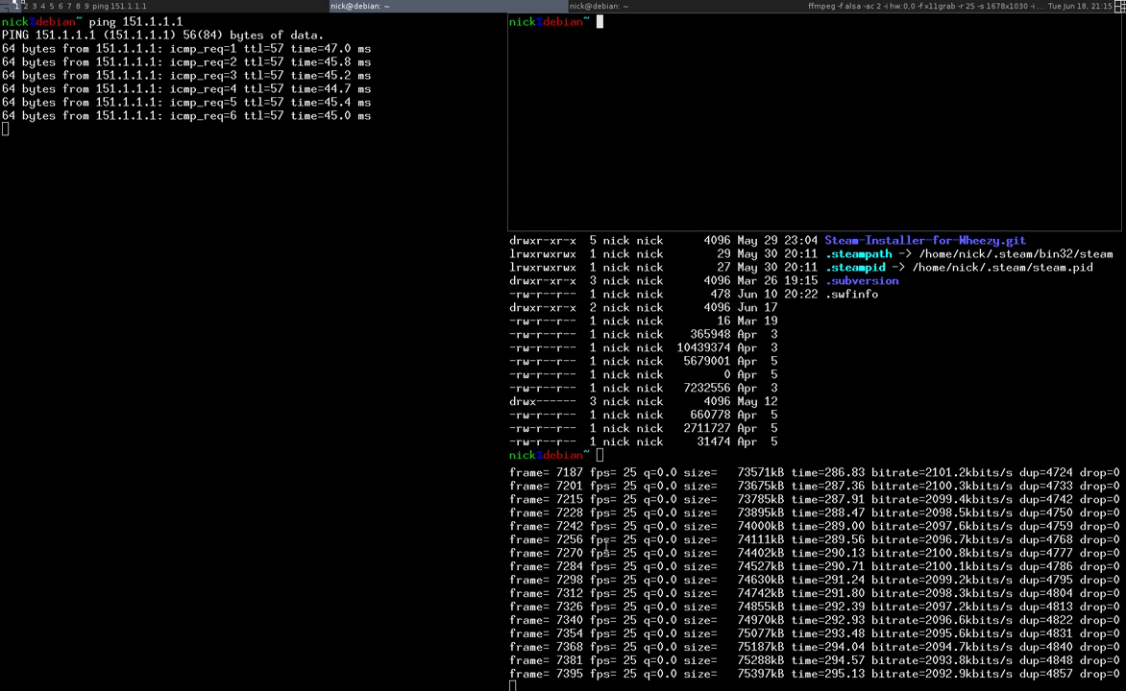
key("alt+j")
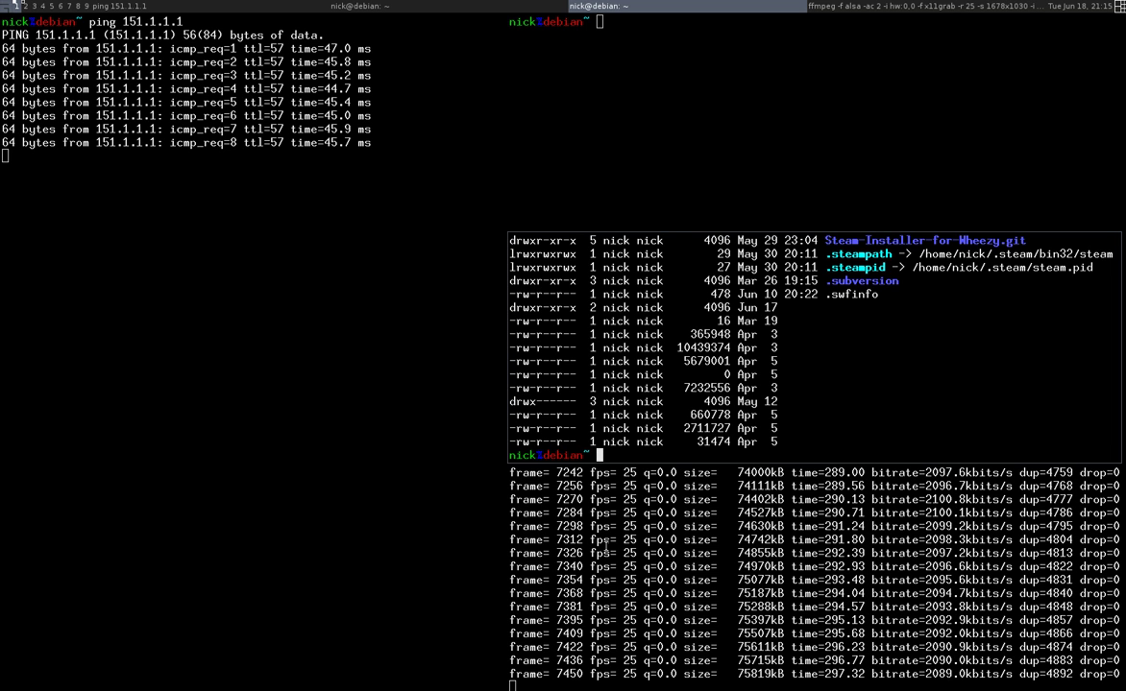
key("alt+j")
key("alt+j")
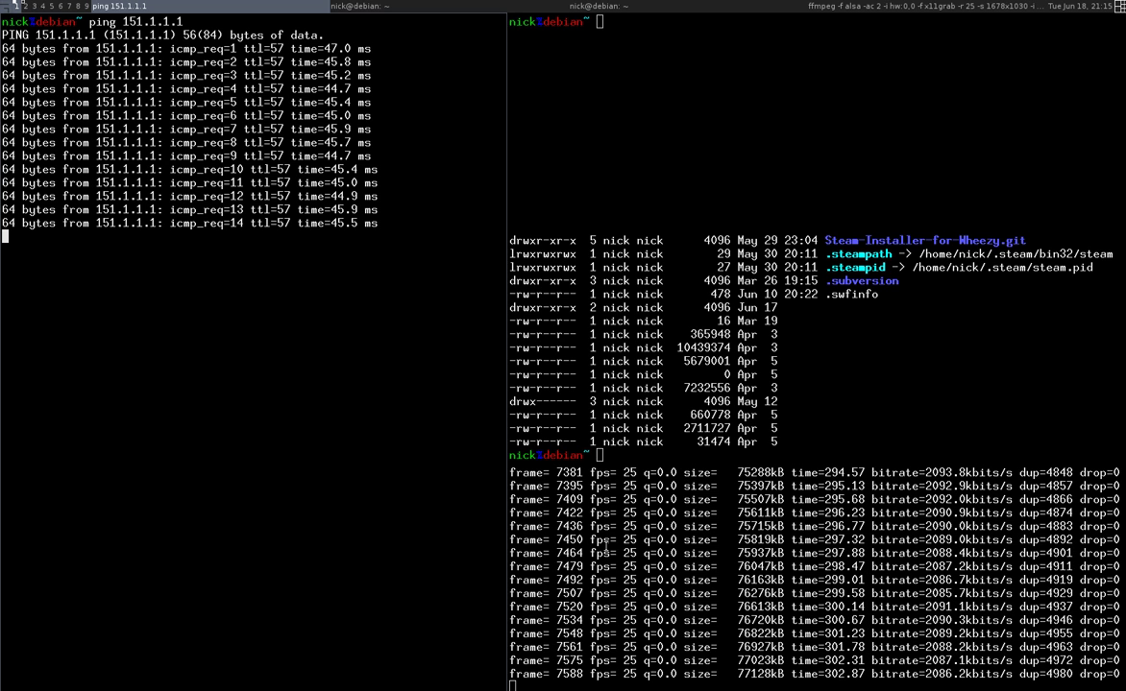
key("super+j")
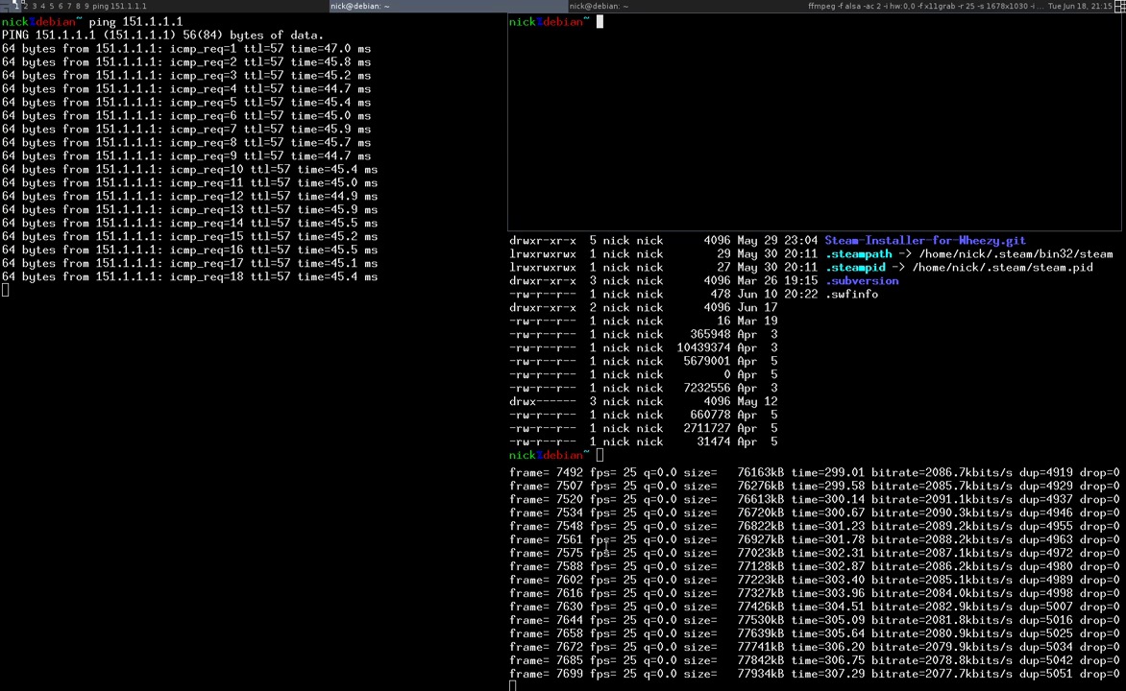
Run ls -la and traceroute google.com in the top-right terminal, then focus the ping terminal
type("ls -la")
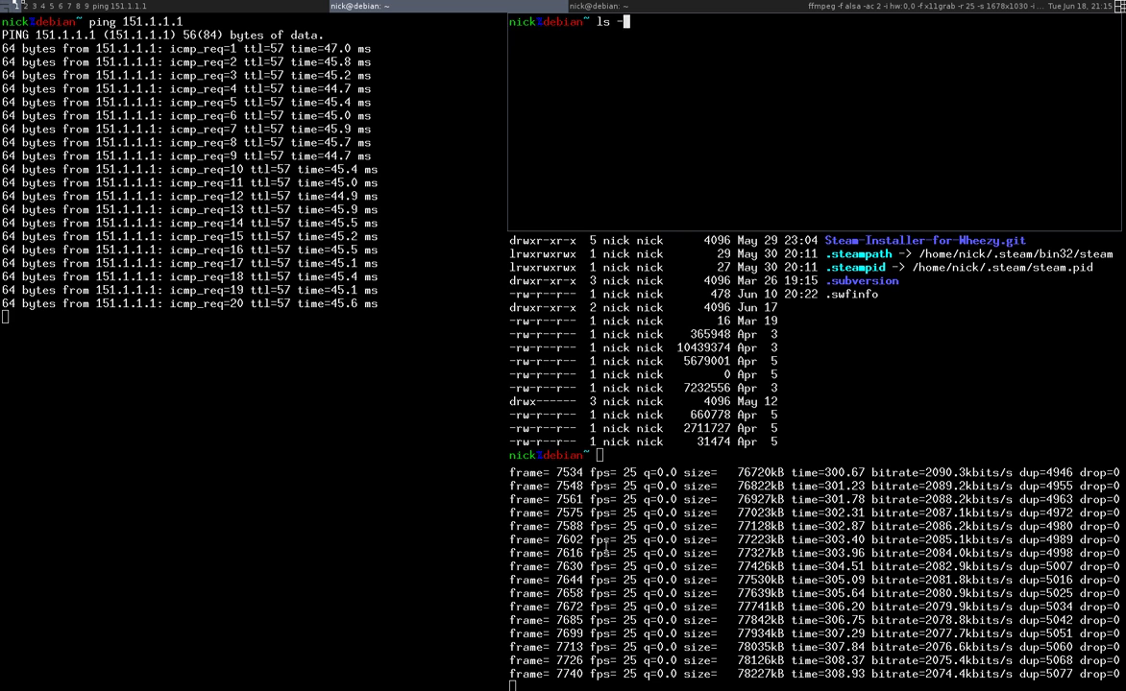
key("Return")
type("tra")
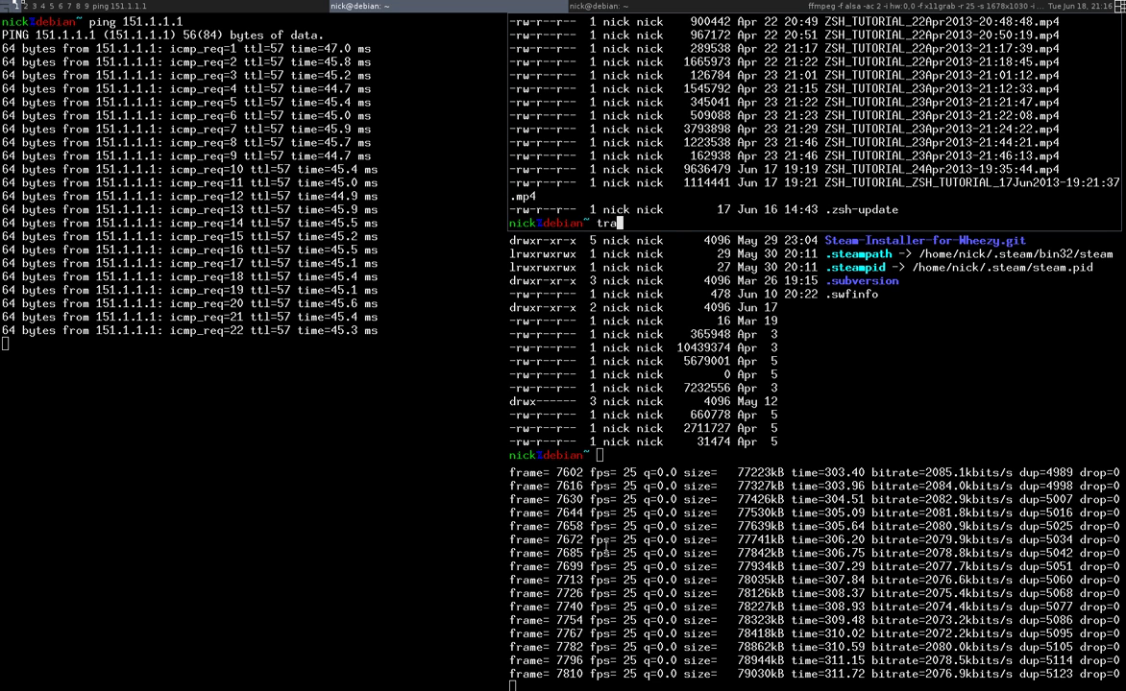
key("Tab")
key("Tab")
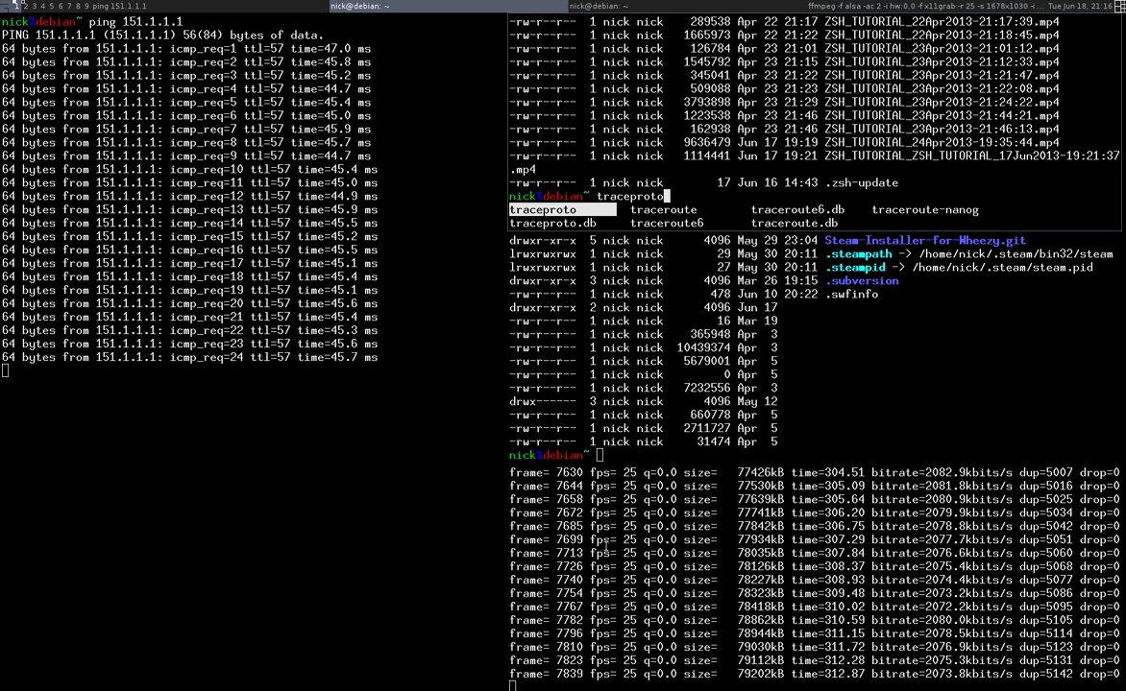
key("Tab")
key("Return")
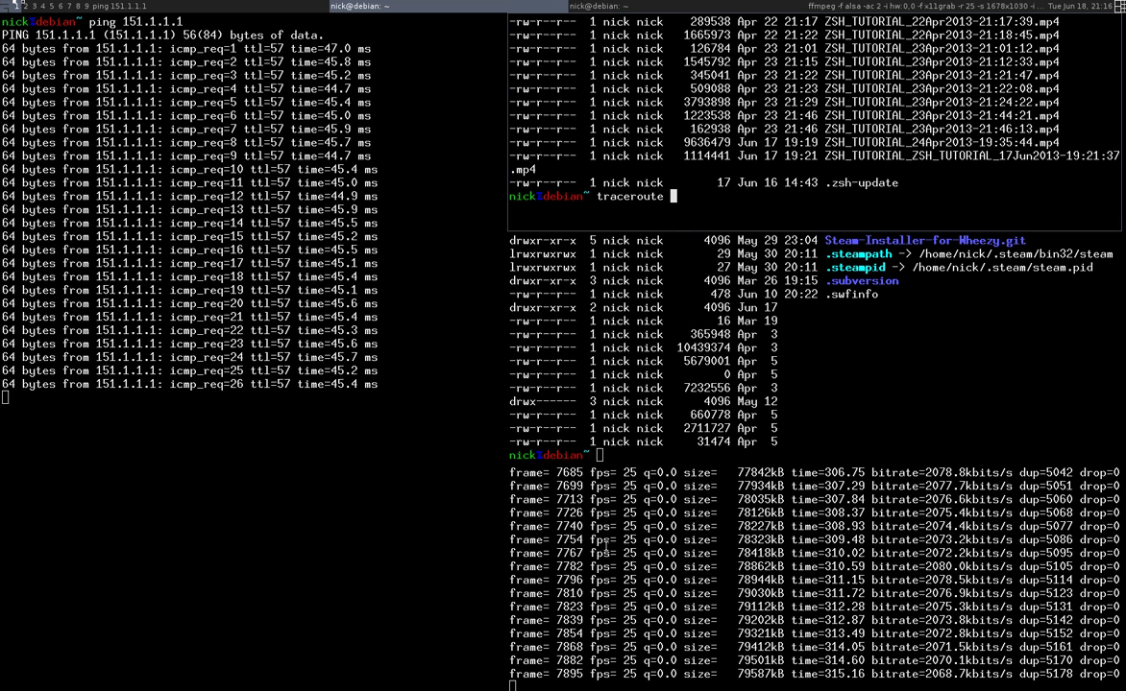
type("google.com")
key("Return")
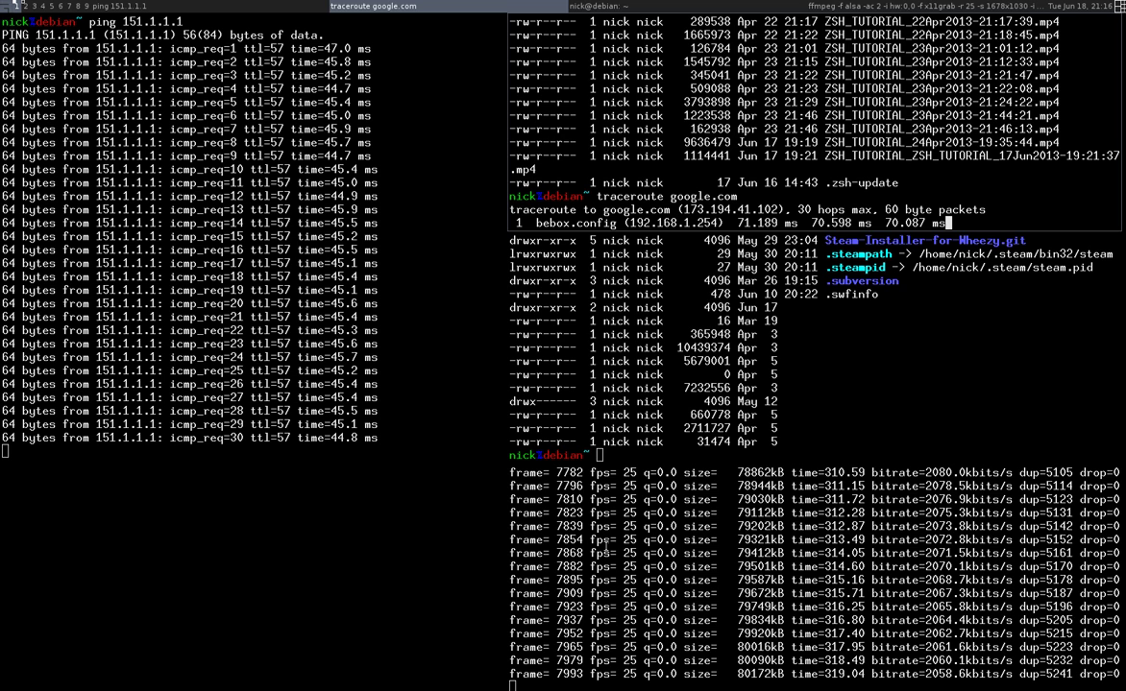
key("alt+j")
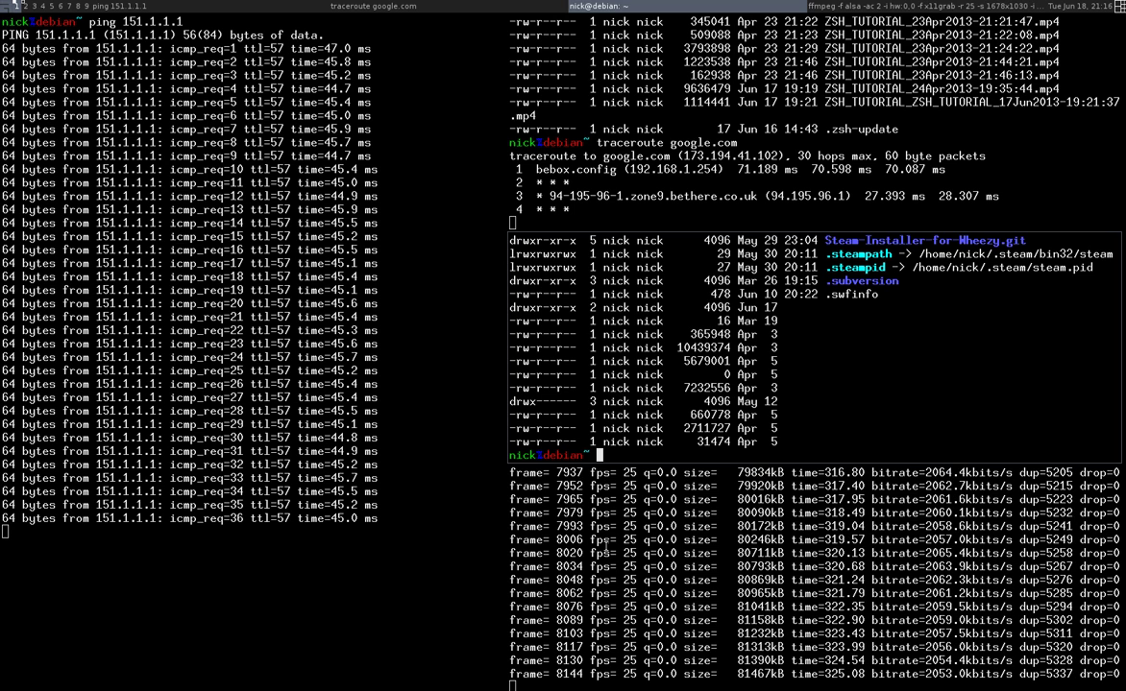
key("alt+j")
key("alt+j")
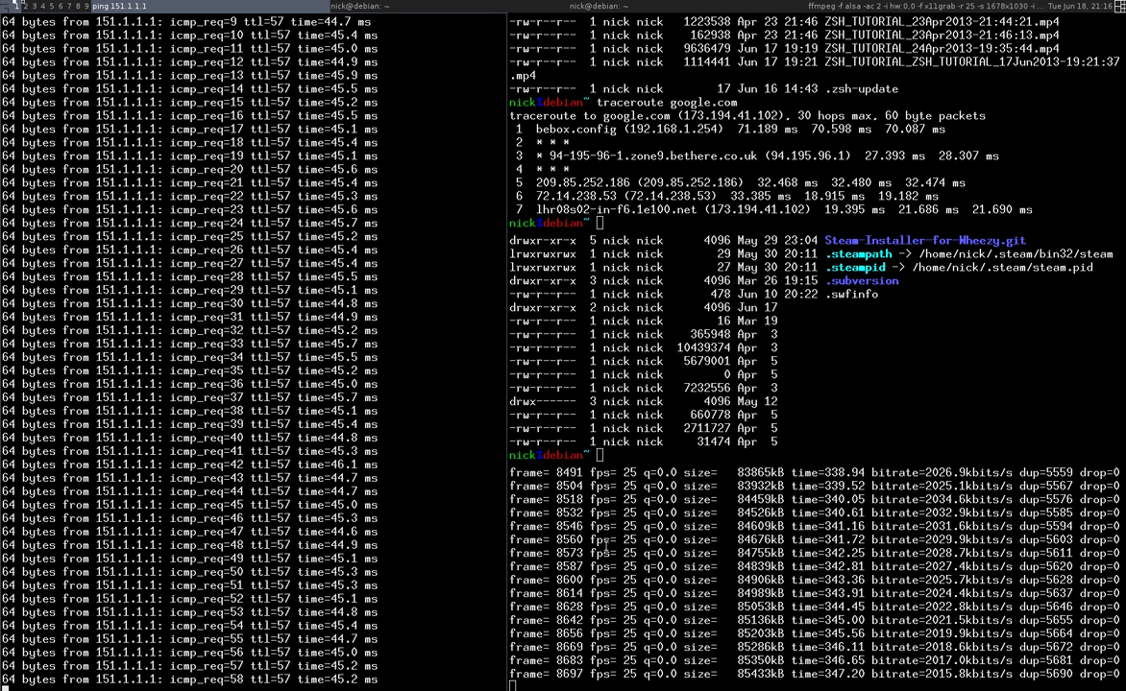
Peek at tags 3 and 2, return to tag 1, then send the ping terminal away
key("super+3")
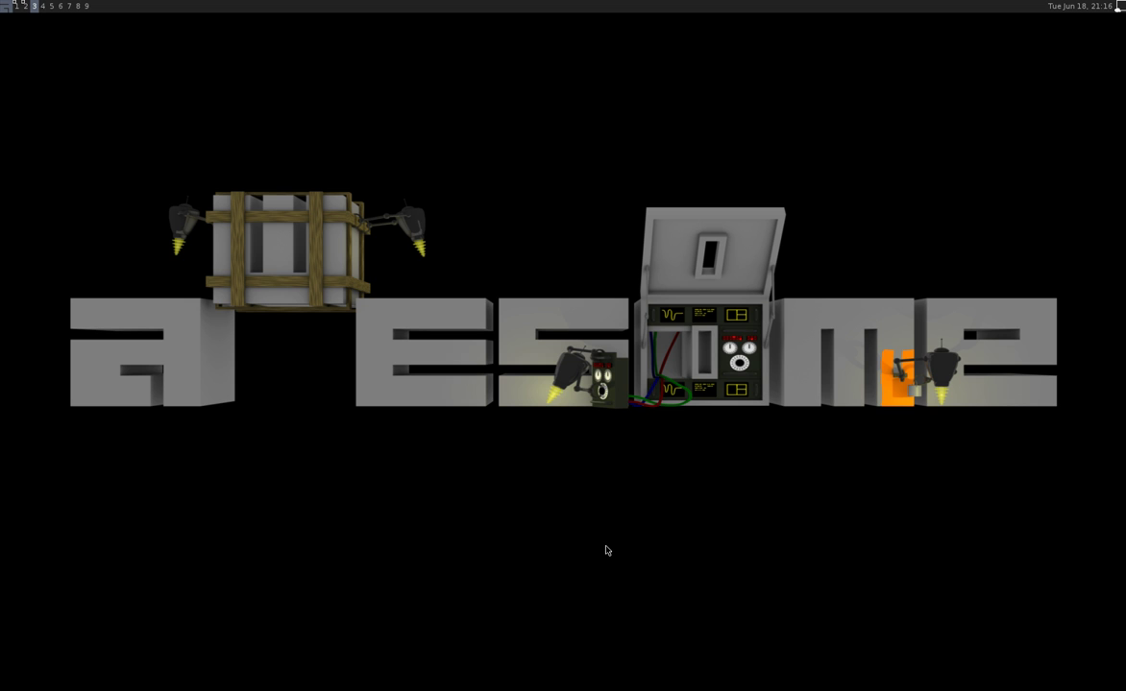
key("super+1")
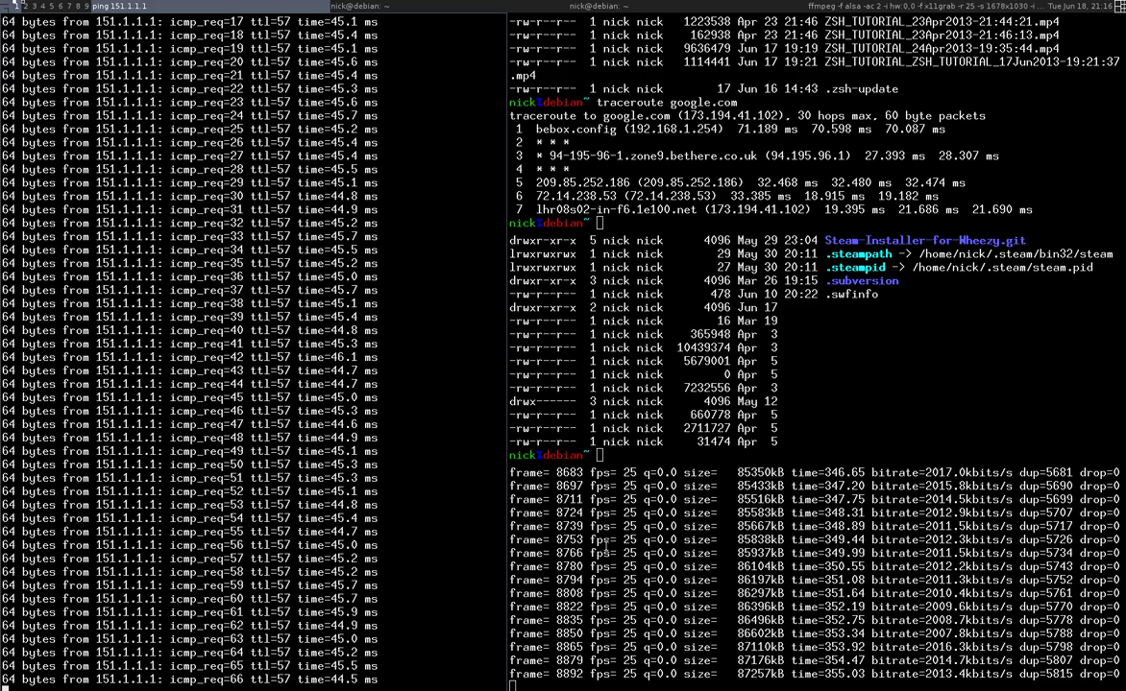
key("super+2")
key("super+1")
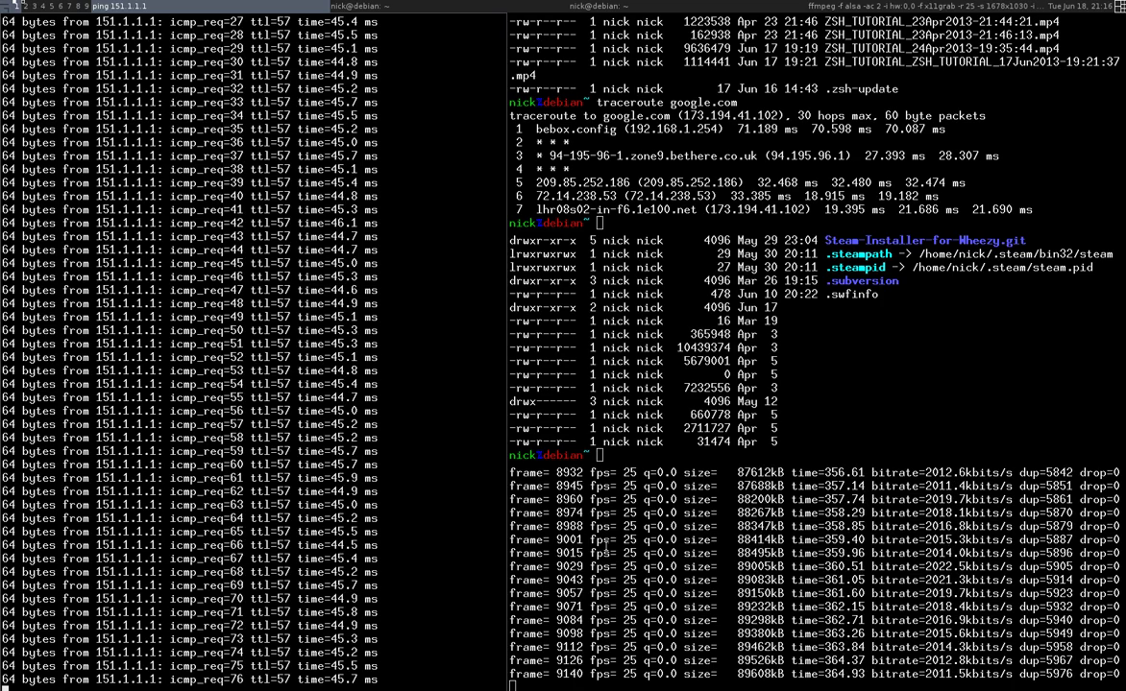
key("alt+shift+c")
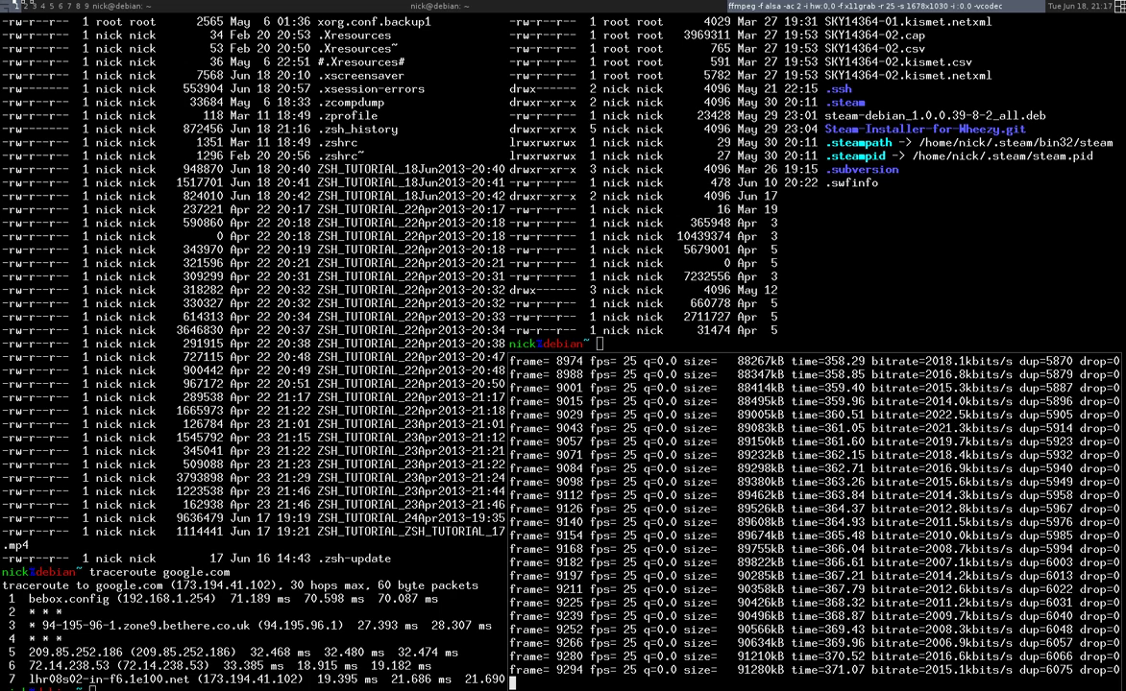
On tag 3, make the ping terminal fullscreen, stop ping with Ctrl+C, then type nvidia-settings
key("alt+3")
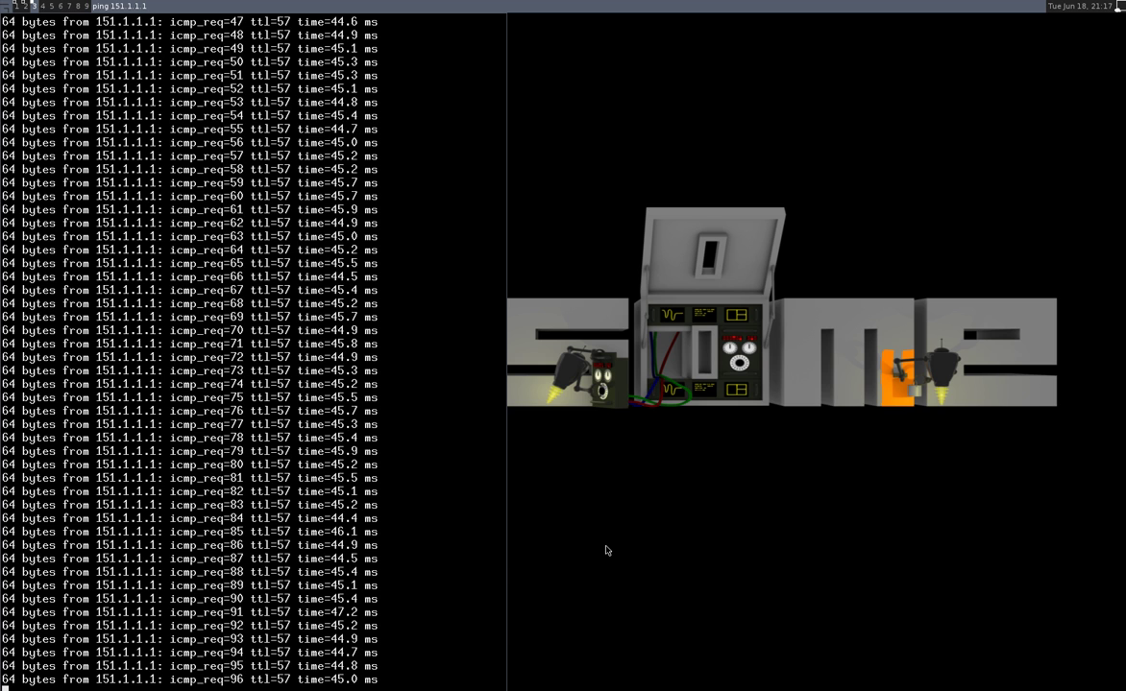
key("super+shift+c")
key("super+Escape")
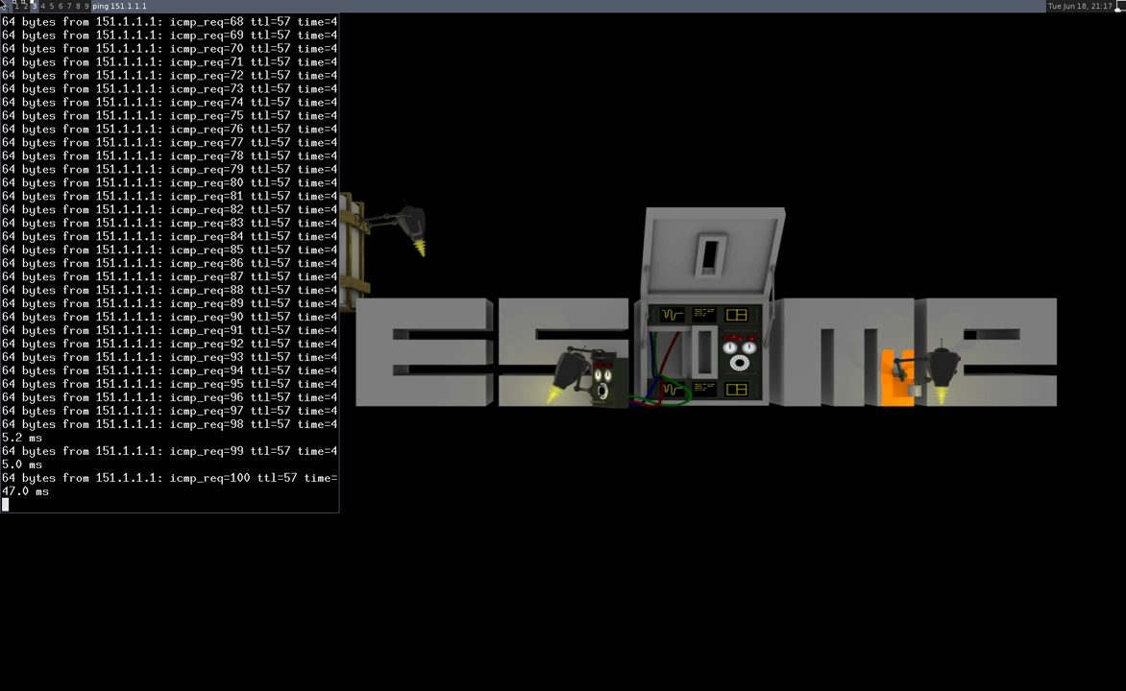
key("super+f")
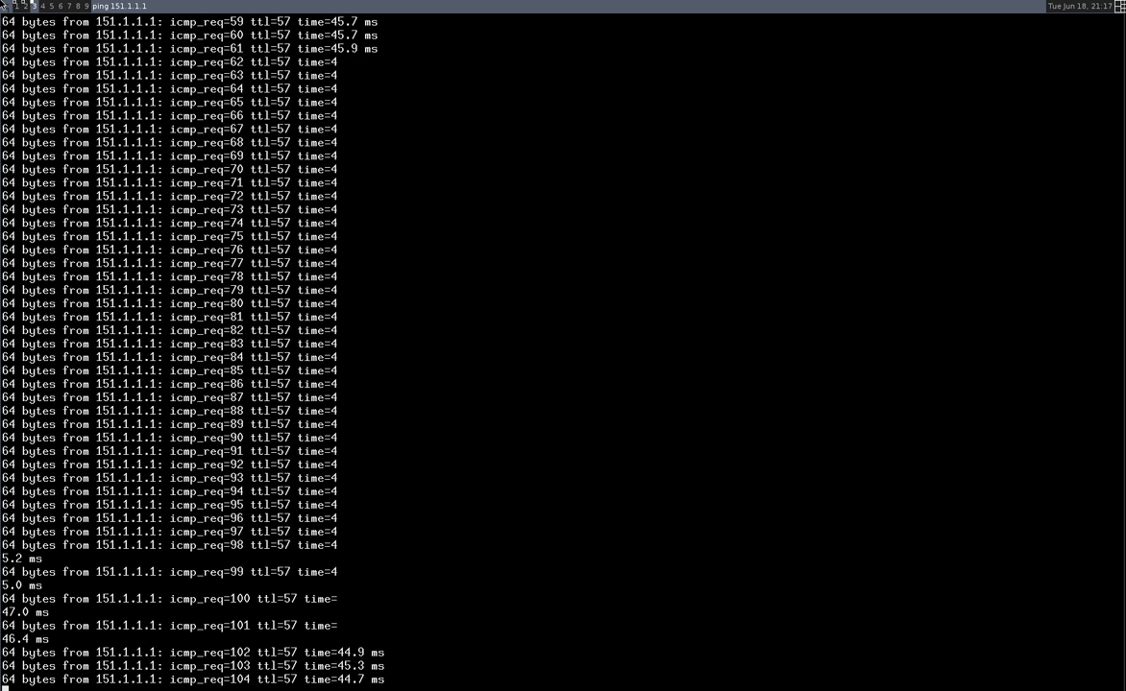
key("super+shift+c")
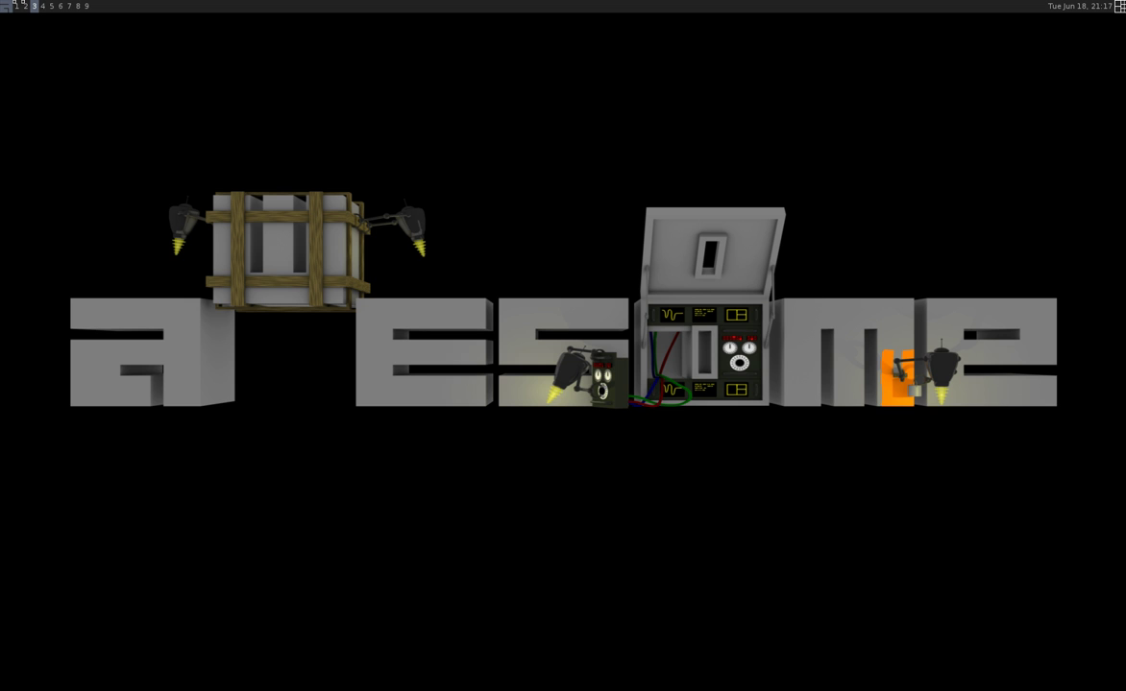
key("super+Escape")
key("super+Escape")
key("super+Escape")
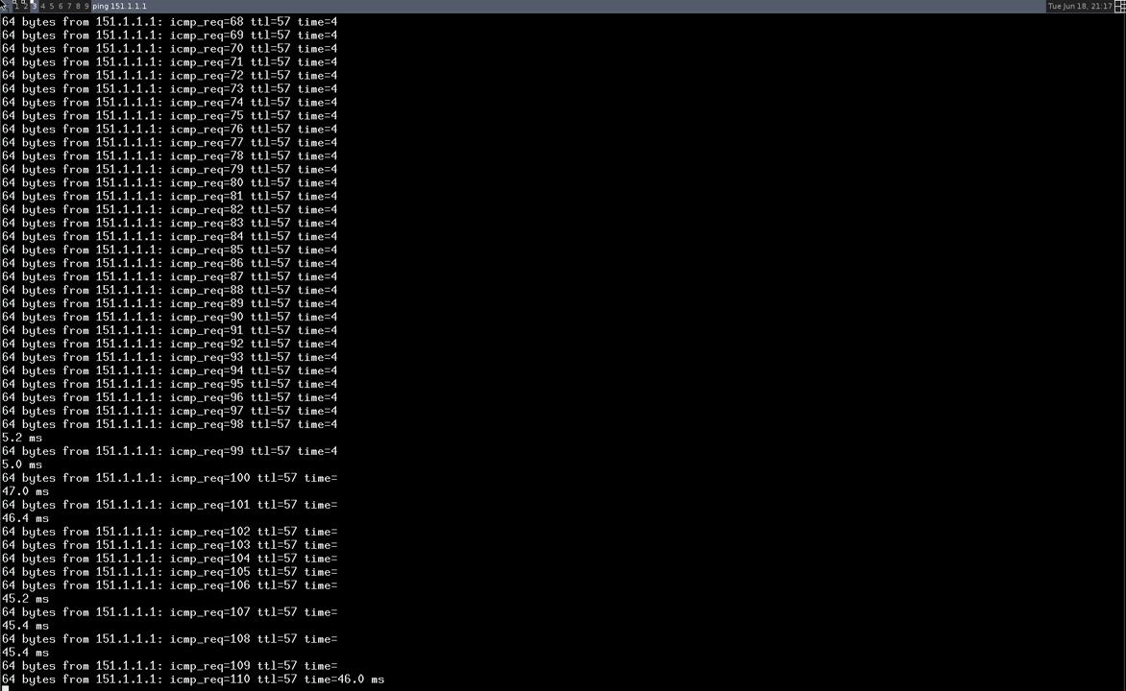
key("ctrl+c")
type("nvidi")
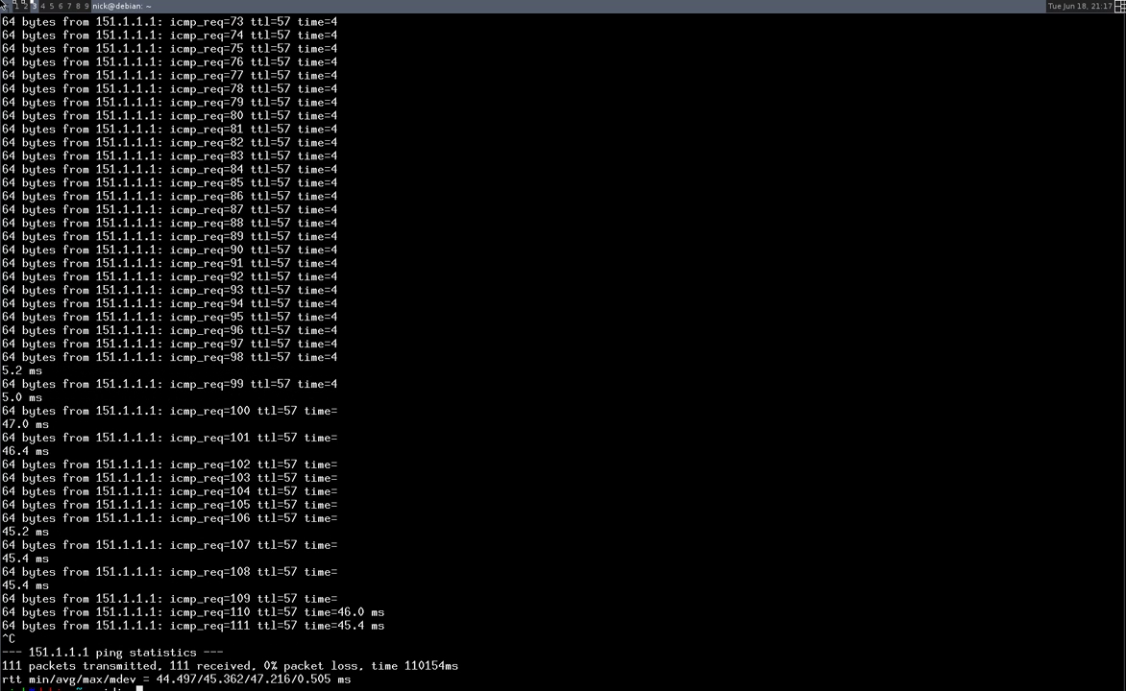
type("a-settings")
Launch nvidia-settings and view its X Server Color Correction and X Server Display Configuration pages
key("Return")
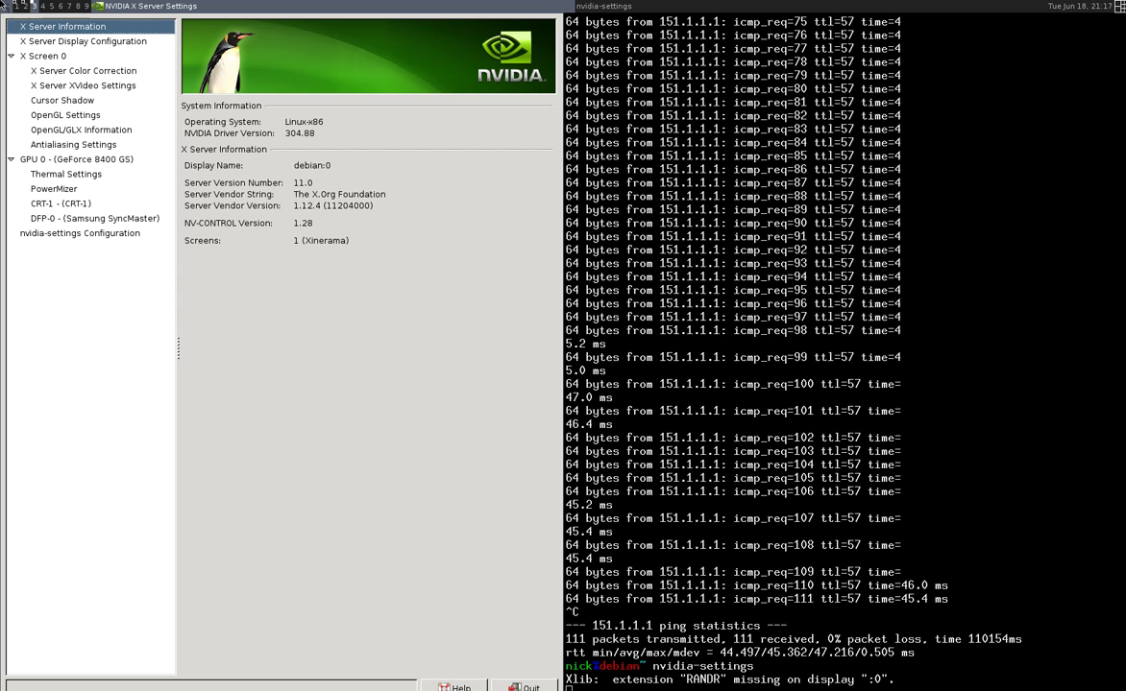
left_click(62, 69)
left_click(54, 45)
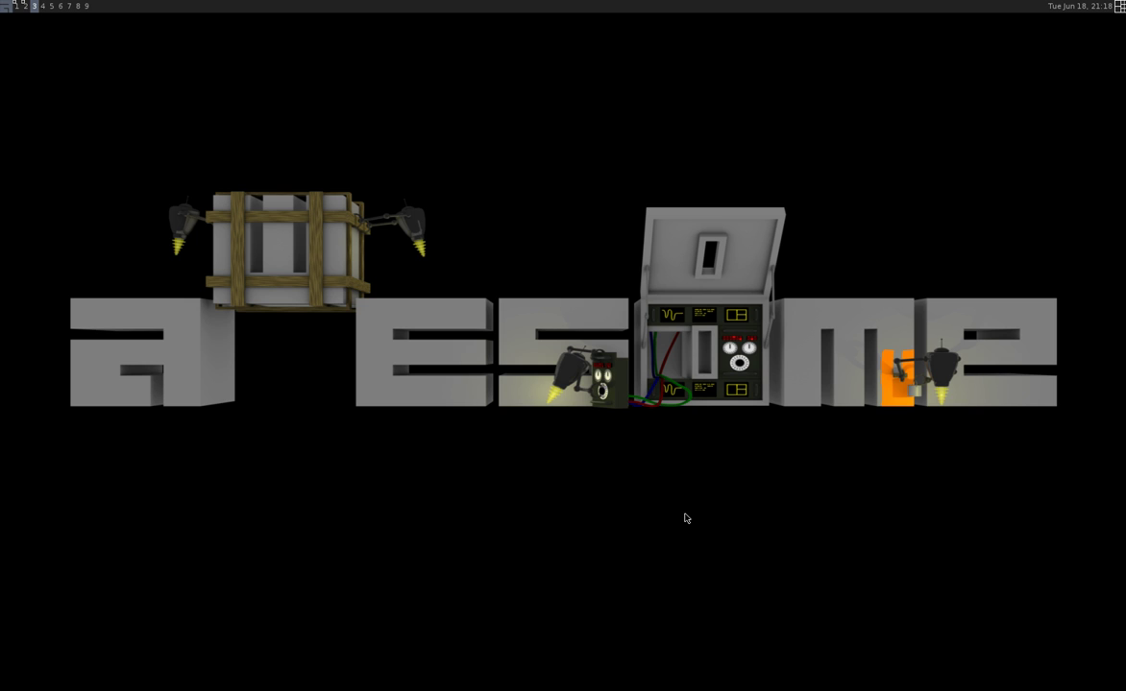
Open a terminal on tag 3 and run xrandr, which reports 'RandR extension missing'
key("super+Return")
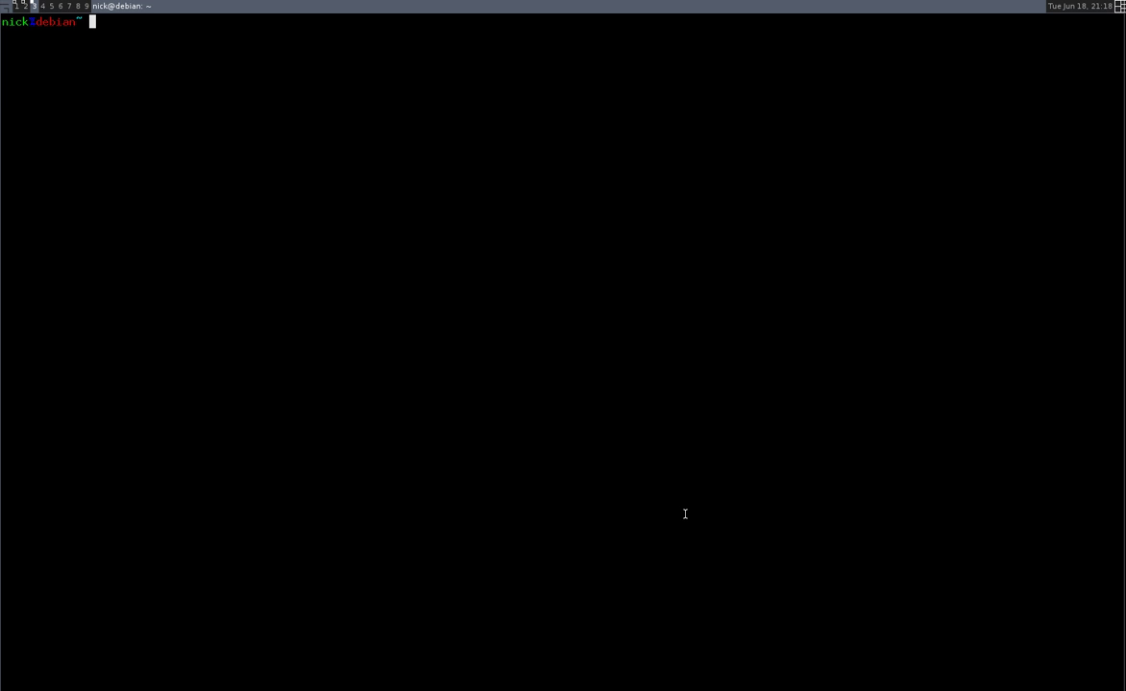
type("xrandr")
key("Return")
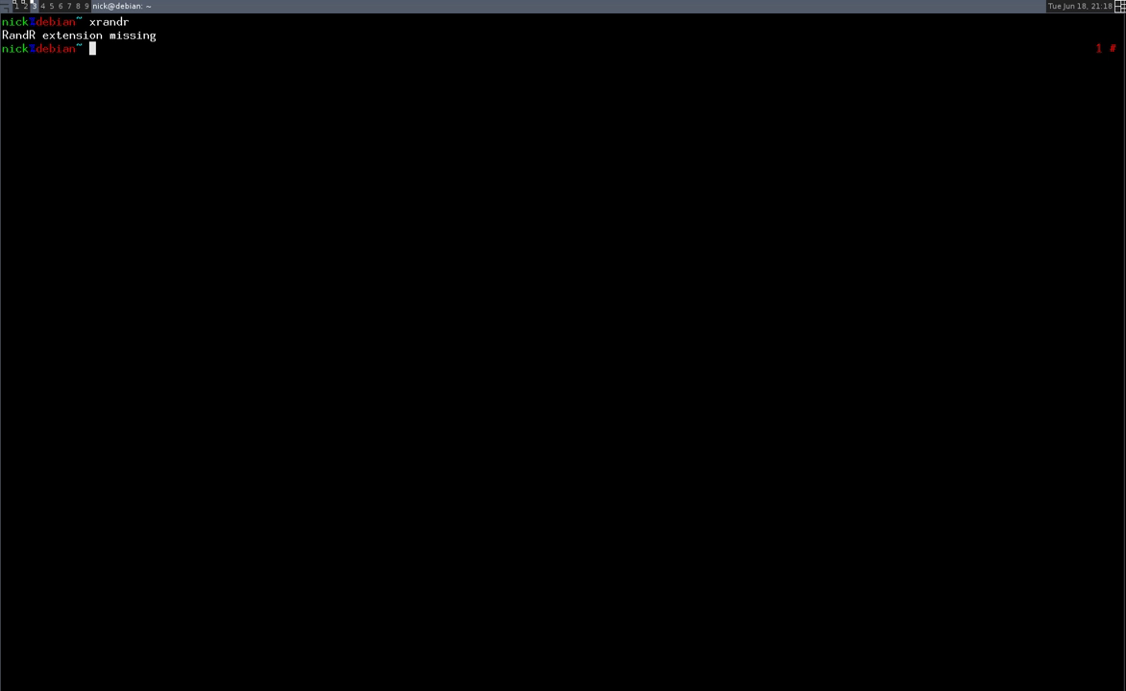
key("alt+2")
key("alt+1")
key("alt+2")
key("alt+1")
key("alt+shift+Return")
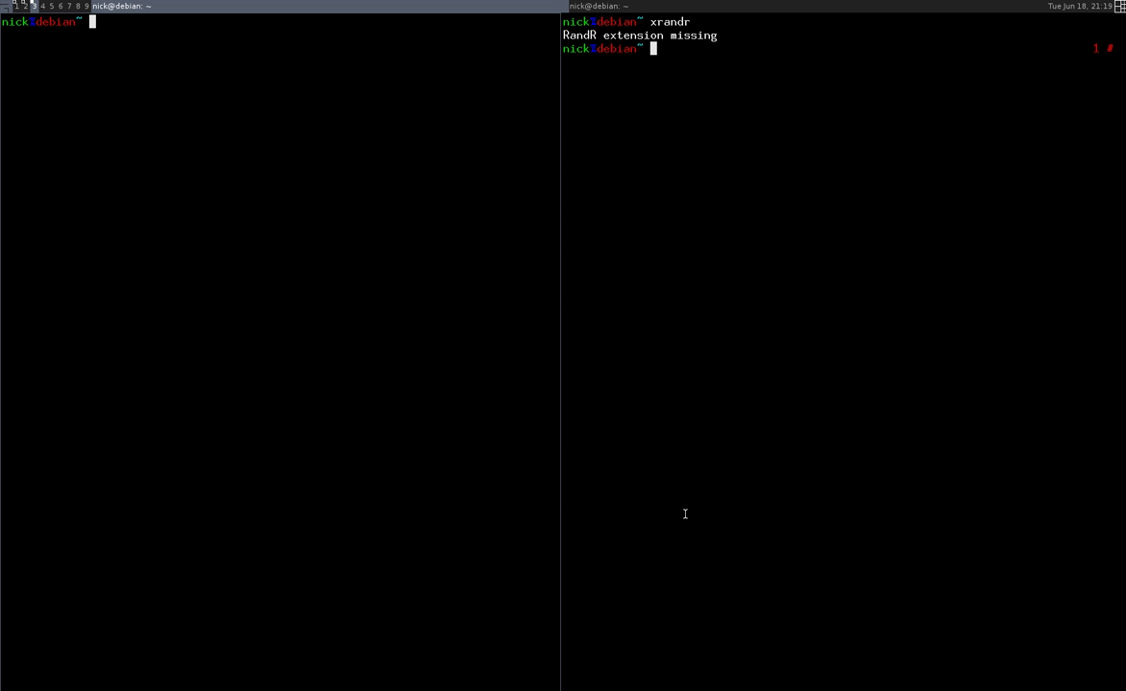
key("alt+j")
key("alt+k")
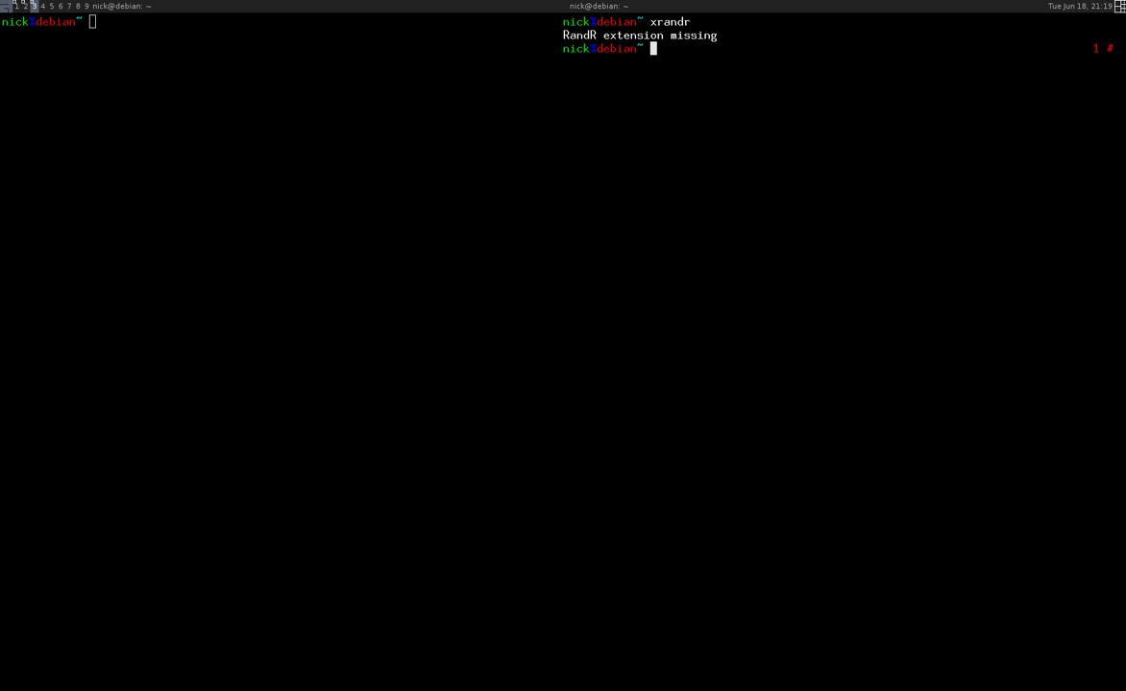
key("alt+j")
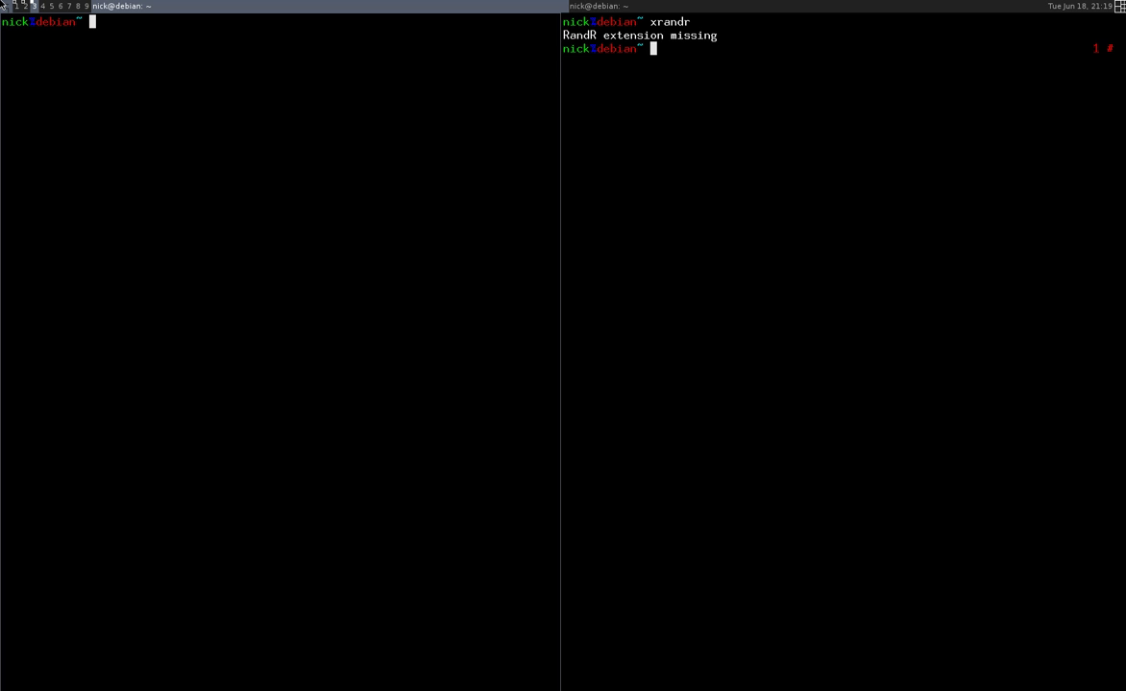
key("ctrl+d")
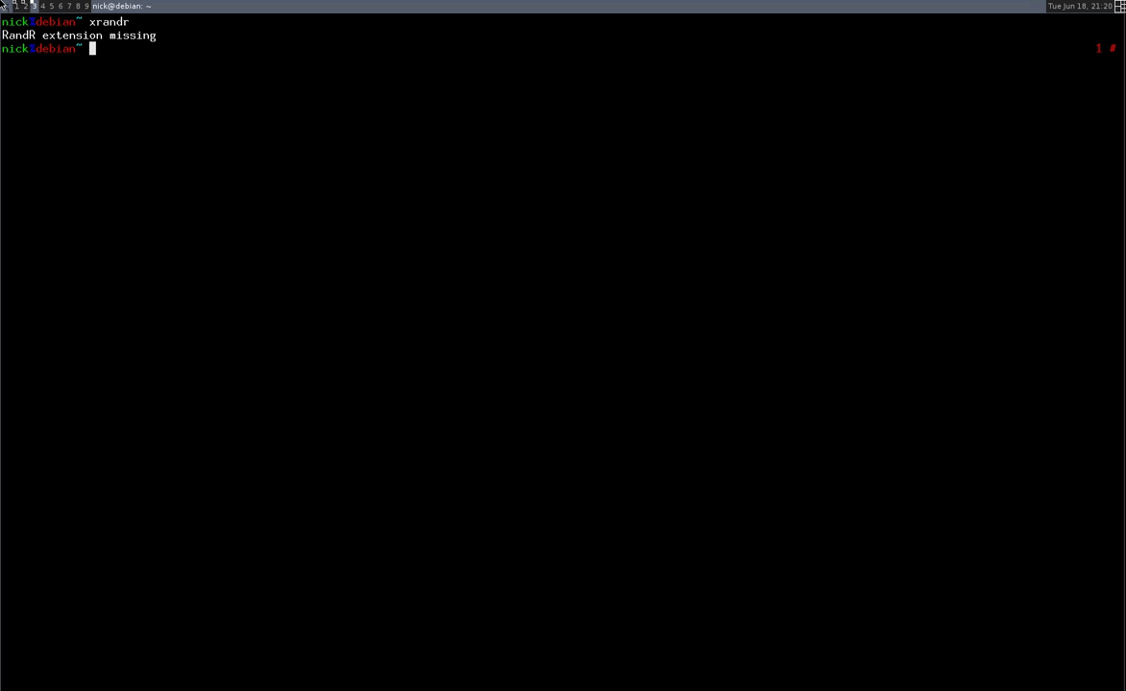
Step back through tag 2 to tag 1 and focus the ffmpeg capture terminal
key("super+Left")
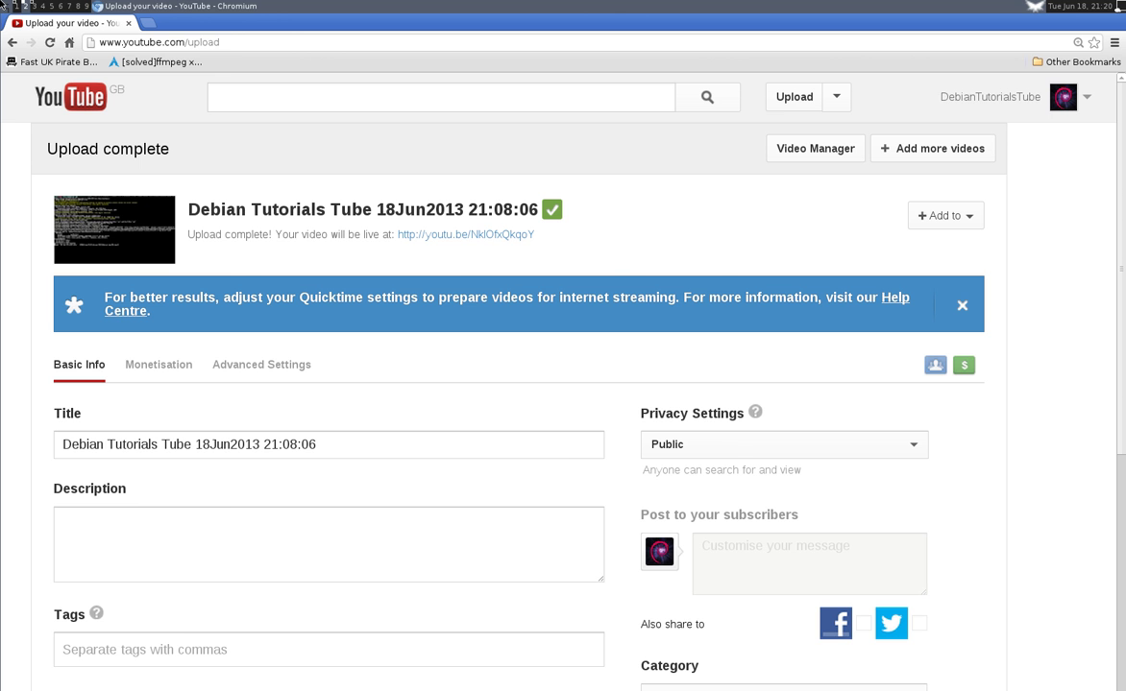
key("super+Left")
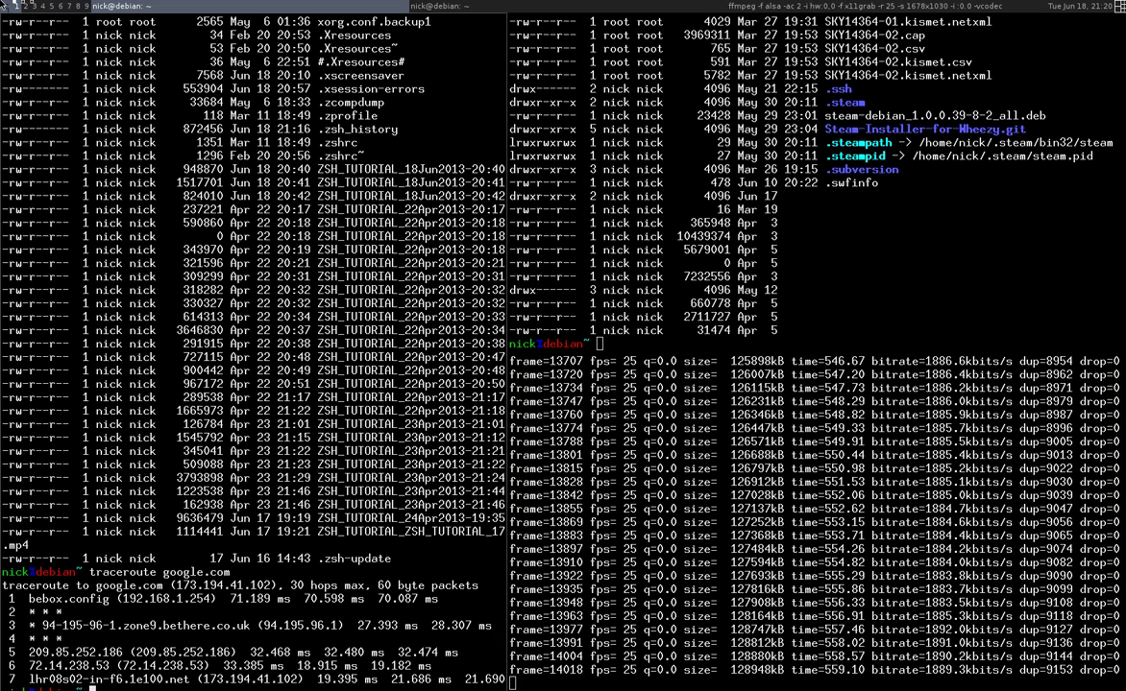
key("super+Right")
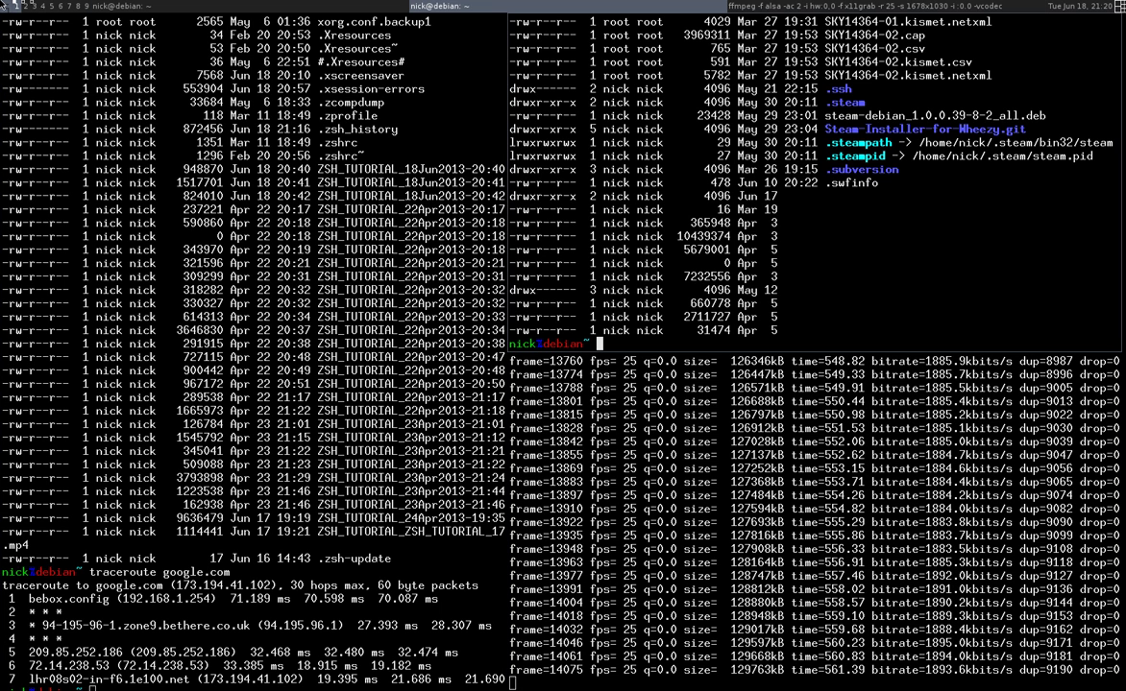
key("super+Down")
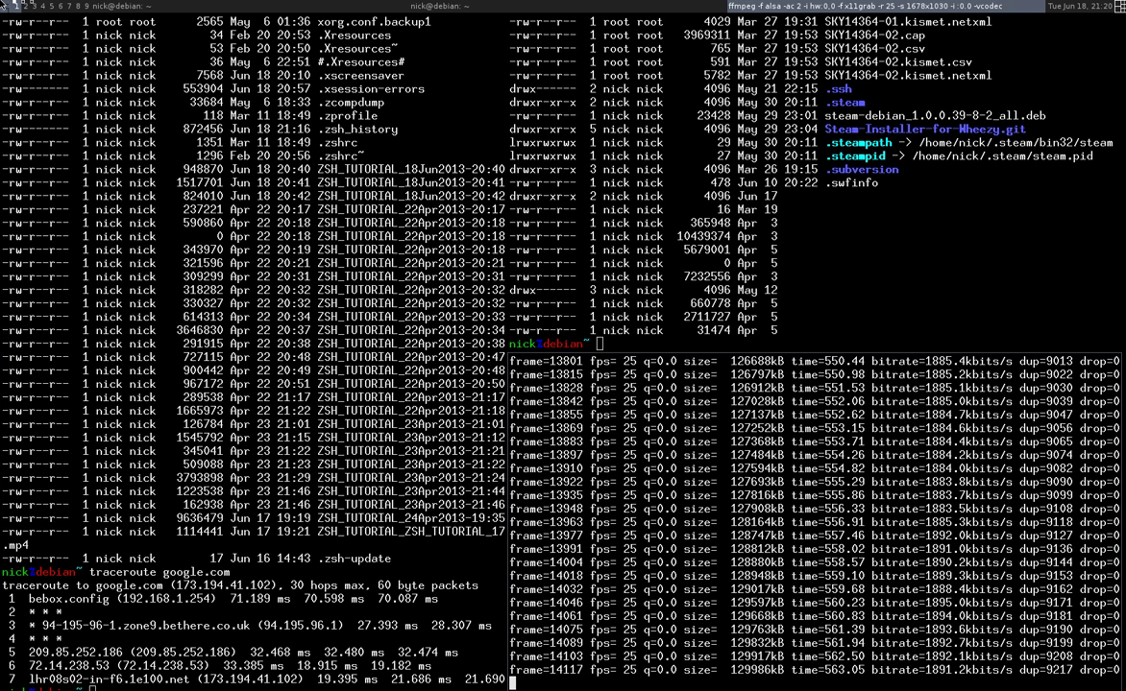